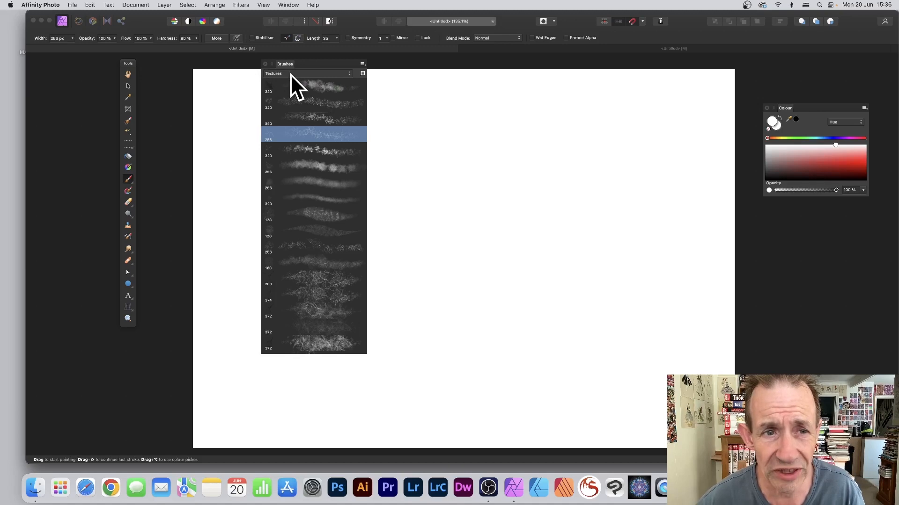
# Step: Duplicate the highlighted brush in the Textures category and inspect the copy's general, dynamics and texture settings
pyautogui.rightClick(296, 132)
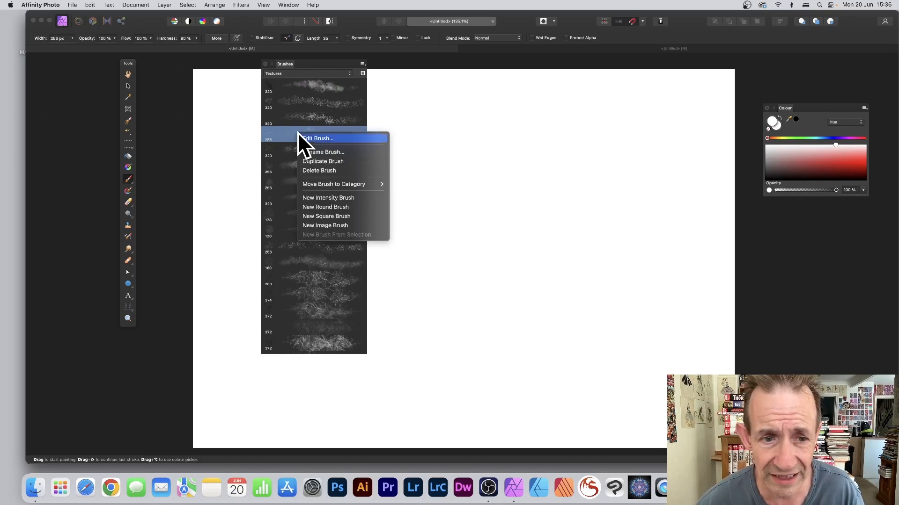
pyautogui.click(326, 161)
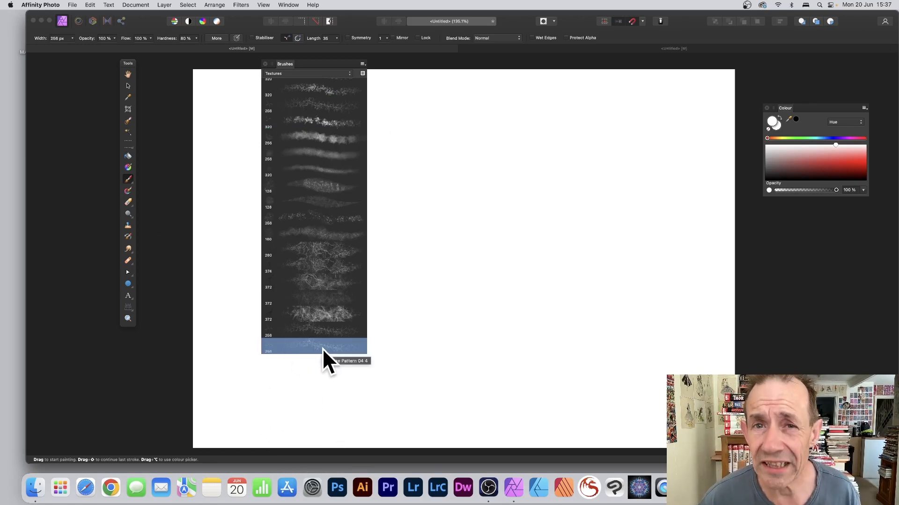
pyautogui.doubleClick(306, 346)
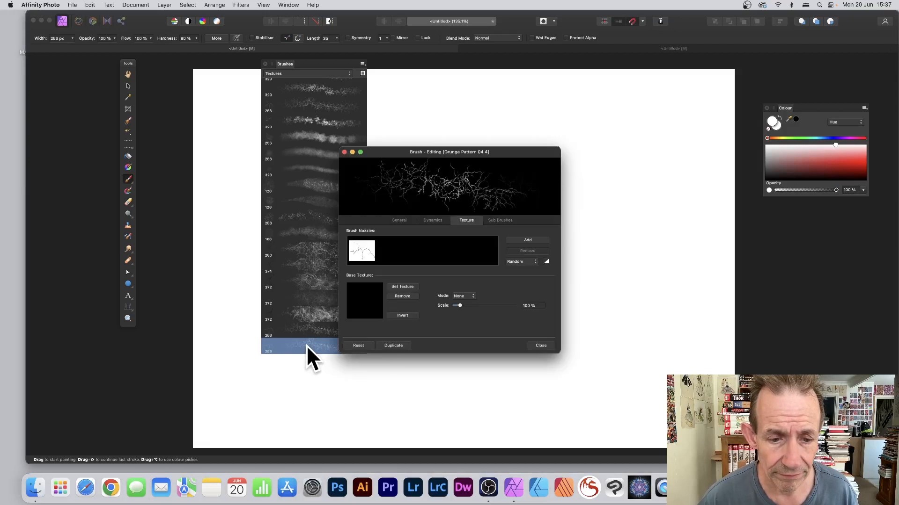
pyautogui.moveTo(445, 153)
pyautogui.mouseDown()
pyautogui.moveTo(461, 139)
pyautogui.moveTo(453, 112)
pyautogui.mouseUp()
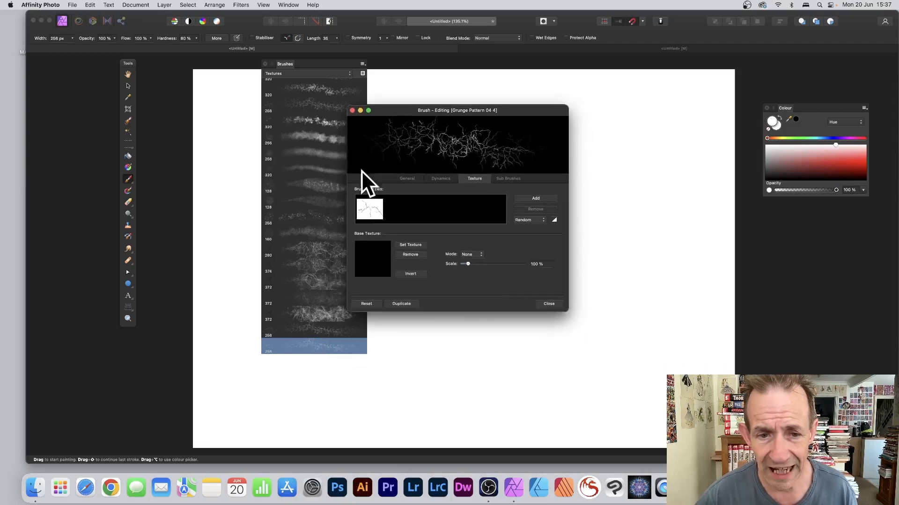
pyautogui.click(407, 178)
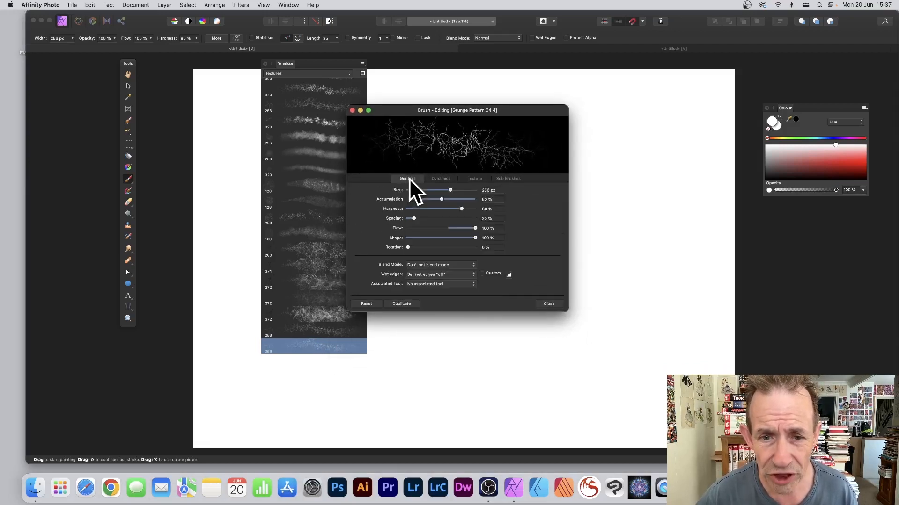
pyautogui.click(438, 179)
pyautogui.click(474, 178)
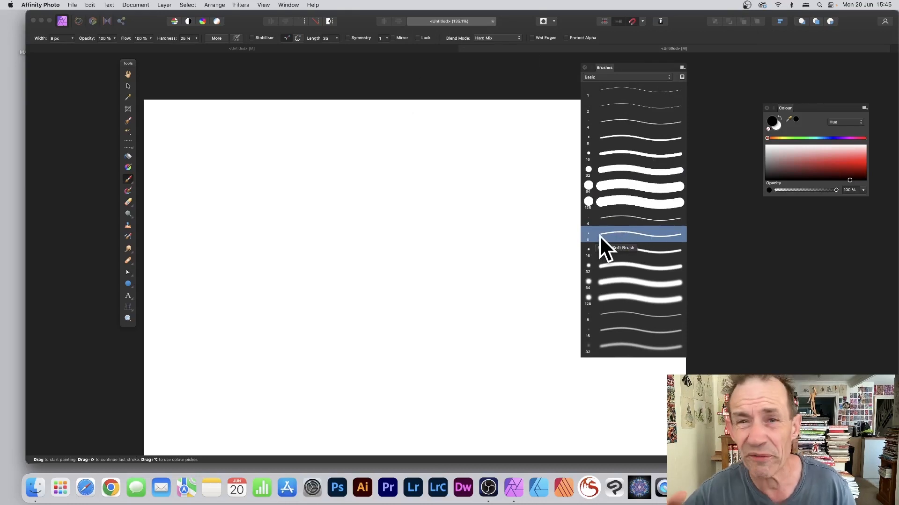
# Step: Paint a fan of thin, wavy, branching black lines spreading diagonally across the white canvas with the 8 px soft brush
pyautogui.moveTo(223, 161)
pyautogui.mouseDown()
pyautogui.moveTo(256, 180)
pyautogui.moveTo(367, 214)
pyautogui.moveTo(536, 305)
pyautogui.mouseUp()
pyautogui.moveTo(236, 179)
pyautogui.mouseDown()
pyautogui.moveTo(443, 284)
pyautogui.moveTo(509, 334)
pyautogui.mouseUp()
pyautogui.moveTo(316, 207)
pyautogui.mouseDown()
pyautogui.moveTo(397, 245)
pyautogui.moveTo(524, 343)
pyautogui.mouseUp()
pyautogui.moveTo(377, 231)
pyautogui.mouseDown()
pyautogui.moveTo(425, 246)
pyautogui.moveTo(543, 318)
pyautogui.mouseUp()
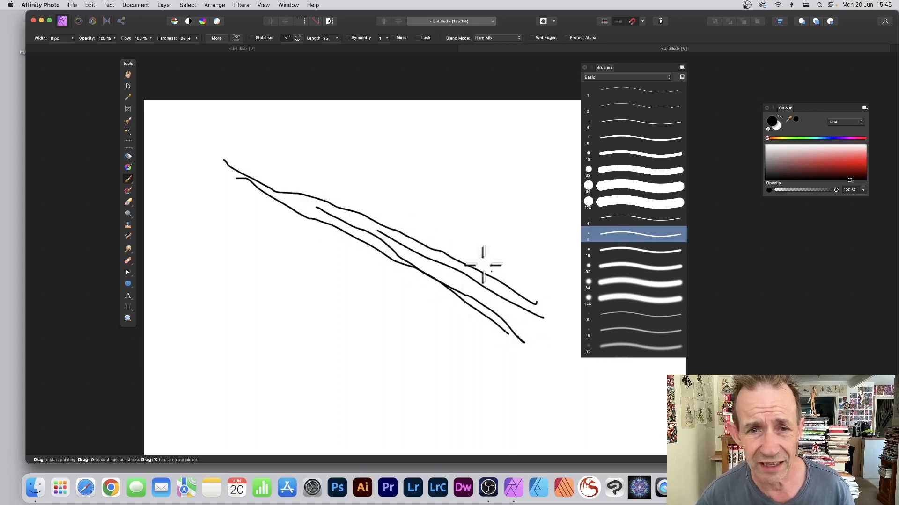
pyautogui.moveTo(313, 187)
pyautogui.mouseDown()
pyautogui.moveTo(496, 250)
pyautogui.moveTo(546, 280)
pyautogui.mouseUp()
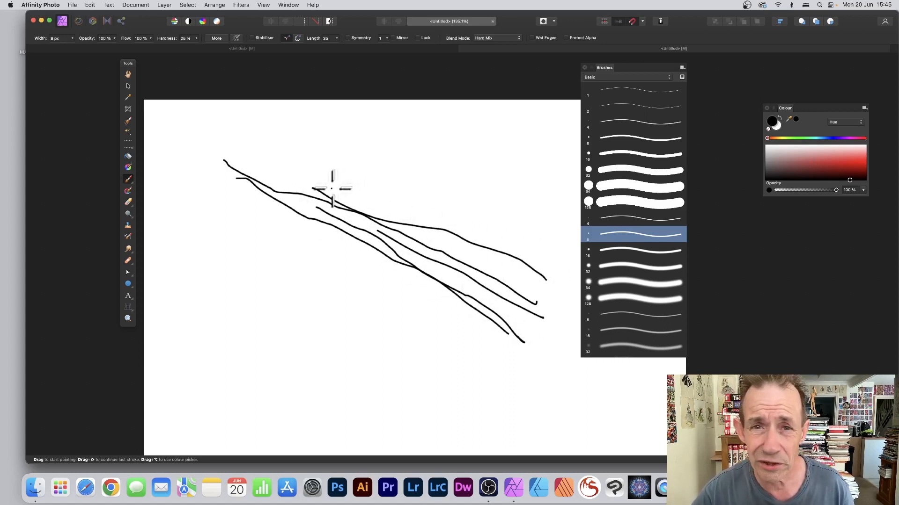
pyautogui.moveTo(358, 211)
pyautogui.mouseDown()
pyautogui.moveTo(491, 260)
pyautogui.moveTo(529, 289)
pyautogui.mouseUp()
pyautogui.moveTo(423, 232); pyautogui.dragTo(495, 264)
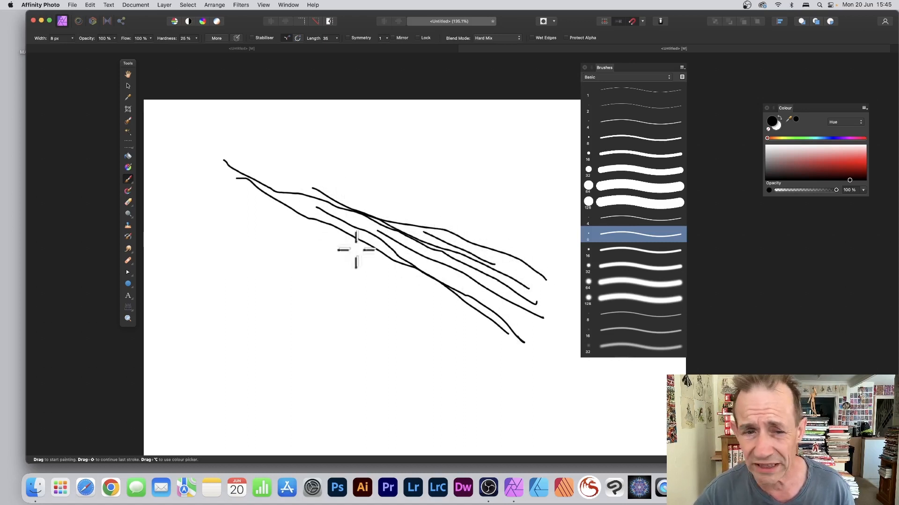
pyautogui.moveTo(324, 213)
pyautogui.mouseDown()
pyautogui.moveTo(373, 238)
pyautogui.moveTo(502, 349)
pyautogui.mouseUp()
pyautogui.moveTo(368, 244); pyautogui.dragTo(483, 359)
pyautogui.moveTo(334, 229)
pyautogui.mouseDown()
pyautogui.moveTo(378, 280)
pyautogui.moveTo(433, 382)
pyautogui.mouseUp()
pyautogui.moveTo(360, 217)
pyautogui.mouseDown()
pyautogui.moveTo(484, 219)
pyautogui.moveTo(528, 245)
pyautogui.moveTo(427, 196)
pyautogui.moveTo(515, 217)
pyautogui.mouseUp()
pyautogui.moveTo(307, 185)
pyautogui.mouseDown()
pyautogui.moveTo(357, 191)
pyautogui.moveTo(275, 166)
pyautogui.mouseUp()
pyautogui.moveTo(350, 190); pyautogui.dragTo(237, 158)
pyautogui.moveTo(284, 182)
pyautogui.mouseDown()
pyautogui.moveTo(239, 160)
pyautogui.moveTo(292, 232)
pyautogui.moveTo(328, 255)
pyautogui.moveTo(360, 324)
pyautogui.mouseUp()
pyautogui.moveTo(383, 285); pyautogui.dragTo(382, 376)
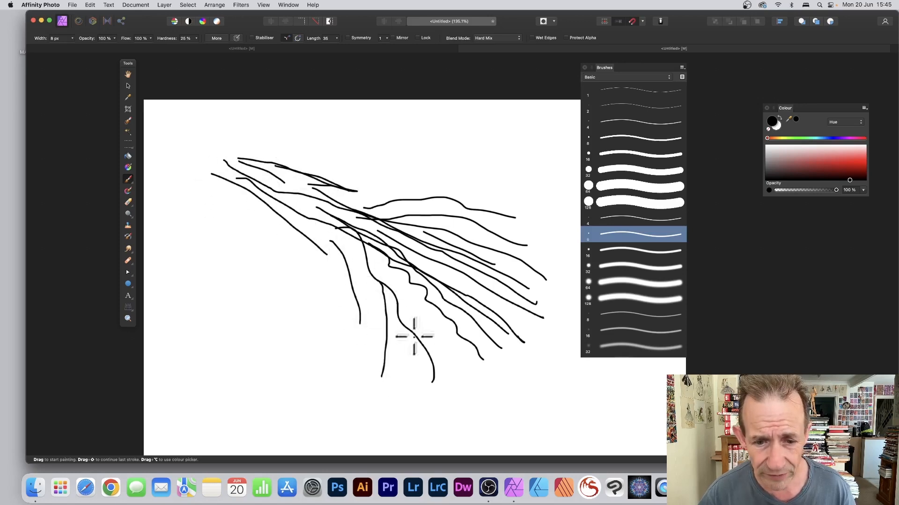
pyautogui.moveTo(408, 333); pyautogui.dragTo(406, 394)
pyautogui.moveTo(425, 352); pyautogui.dragTo(418, 410)
pyautogui.moveTo(419, 337); pyautogui.dragTo(483, 379)
pyautogui.moveTo(444, 381); pyautogui.dragTo(485, 400)
# Step: Export the line drawing as a PNG named brush-7 into the brushes 1 folder
pyautogui.click(74, 5)
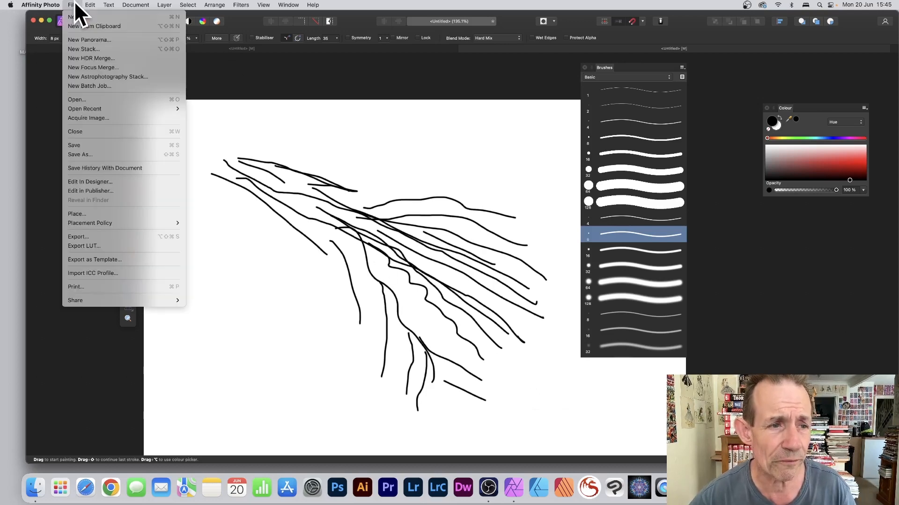
pyautogui.click(71, 236)
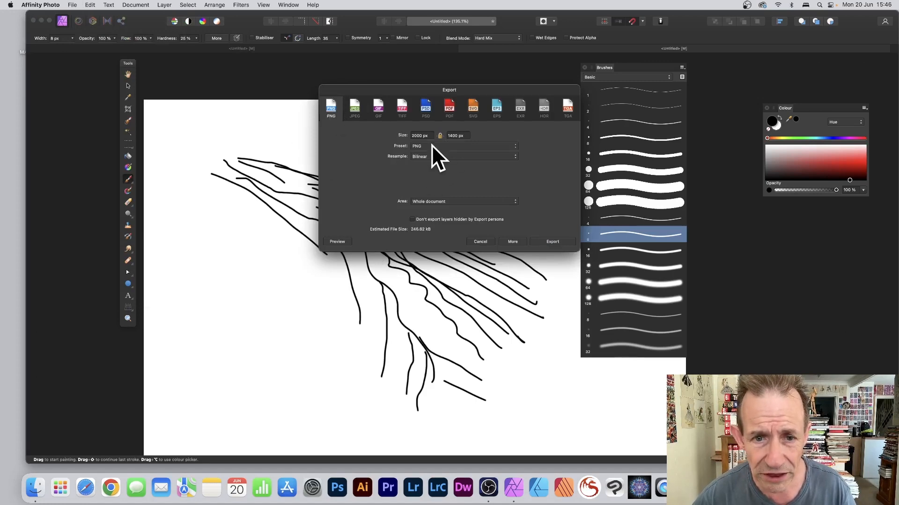
pyautogui.click(560, 241)
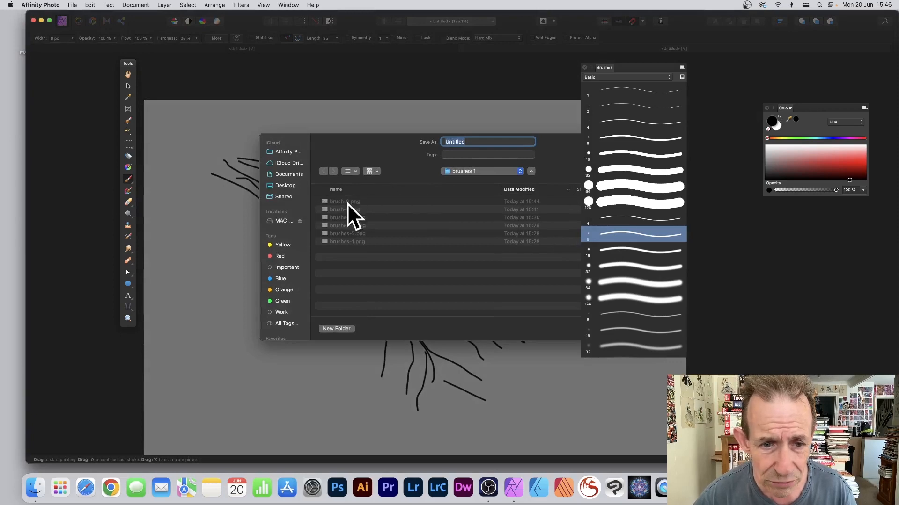
pyautogui.click(347, 203)
pyautogui.doubleClick(476, 141)
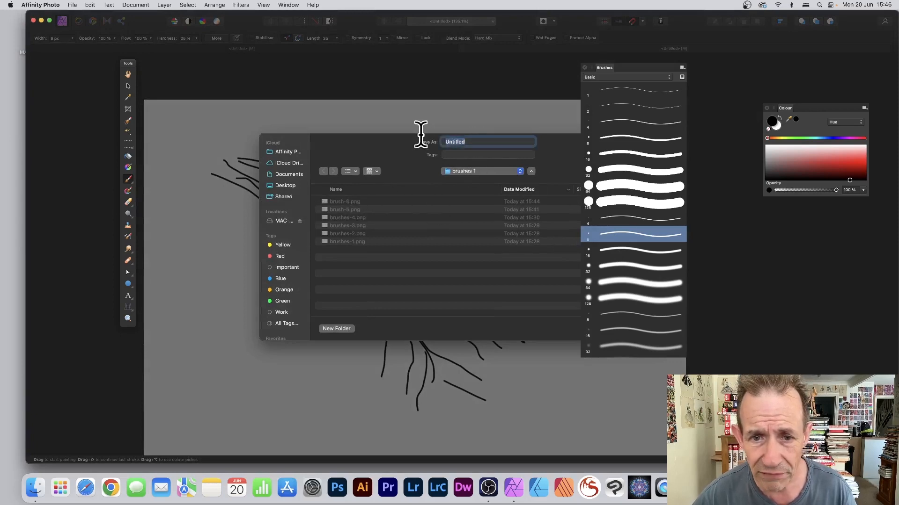
pyautogui.write('brush-7')
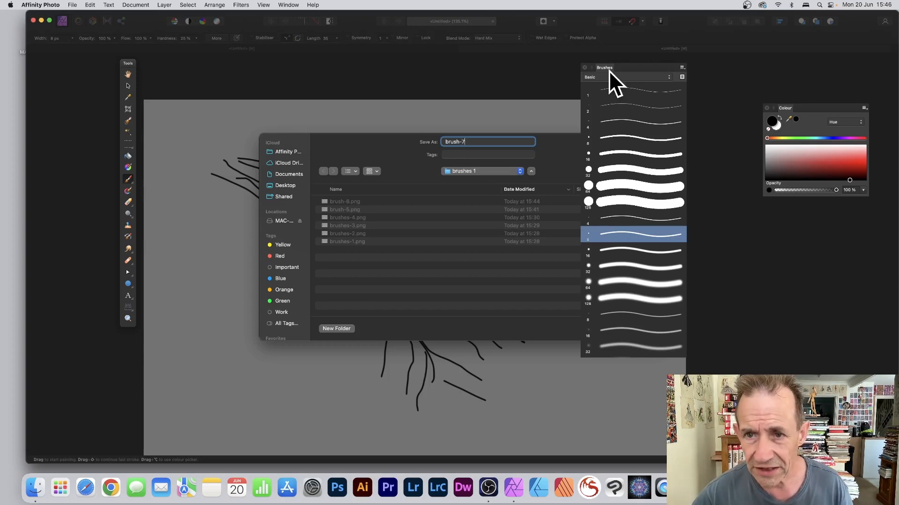
pyautogui.moveTo(605, 67); pyautogui.dragTo(701, 73)
pyautogui.click(640, 329)
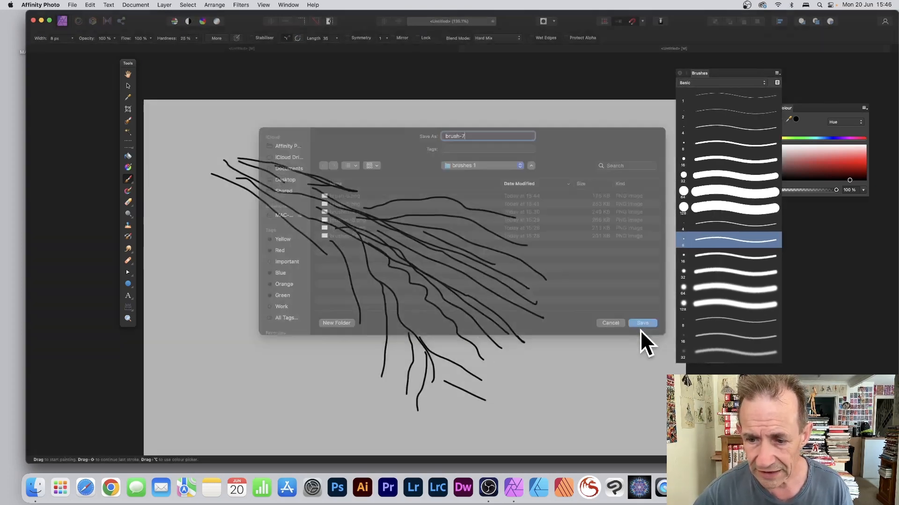
# Step: Undo the last three brush strokes on the line drawing
pyautogui.press('super+z')
pyautogui.press('super+z')
pyautogui.press('super+z')
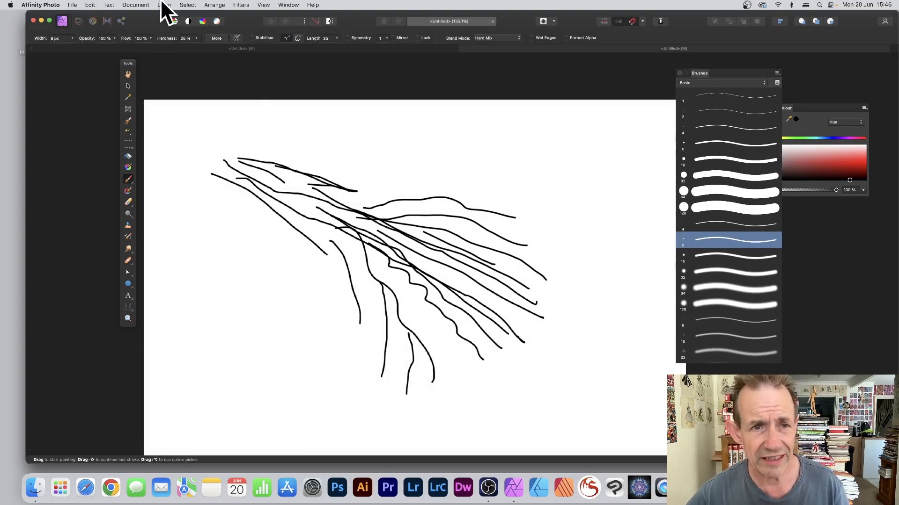
# Step: Switch to the other untitled document and open the duplicated grunge brush in the Textures category for editing
pyautogui.click(229, 50)
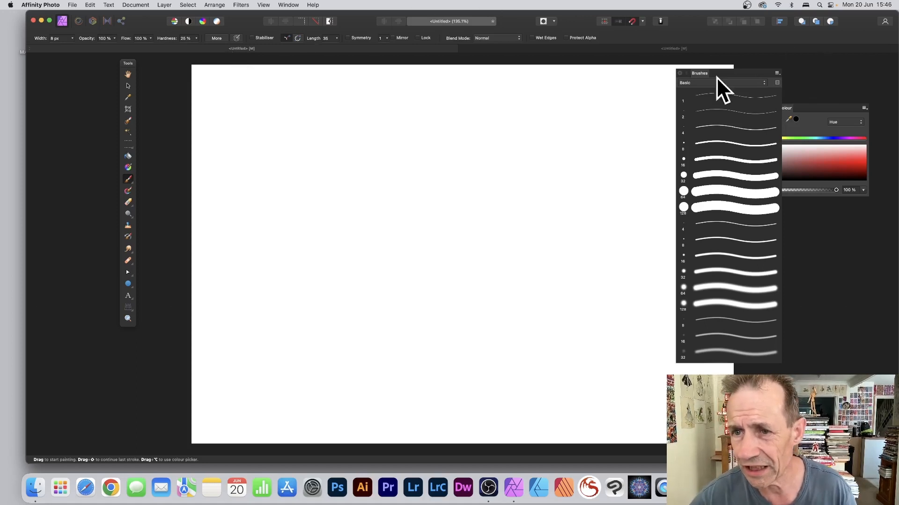
pyautogui.click(693, 83)
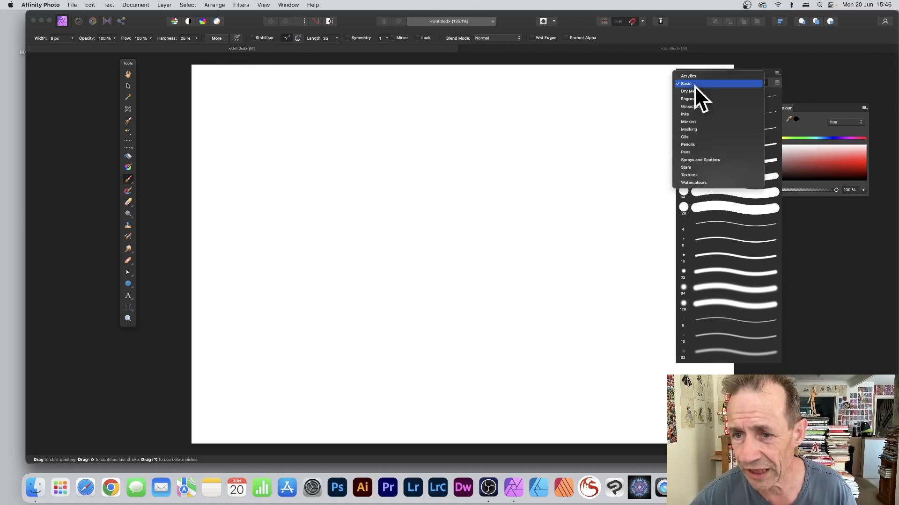
pyautogui.click(692, 175)
pyautogui.scroll(1, 715, 223)
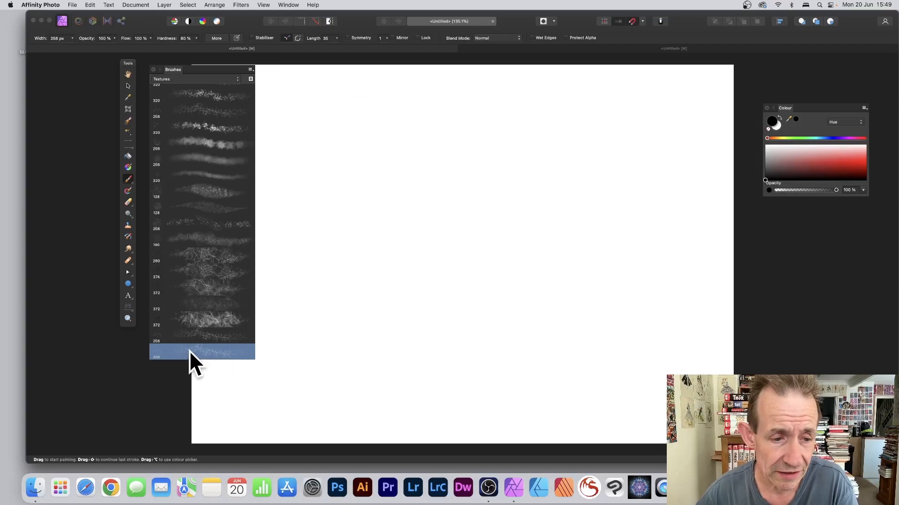
pyautogui.doubleClick(189, 351)
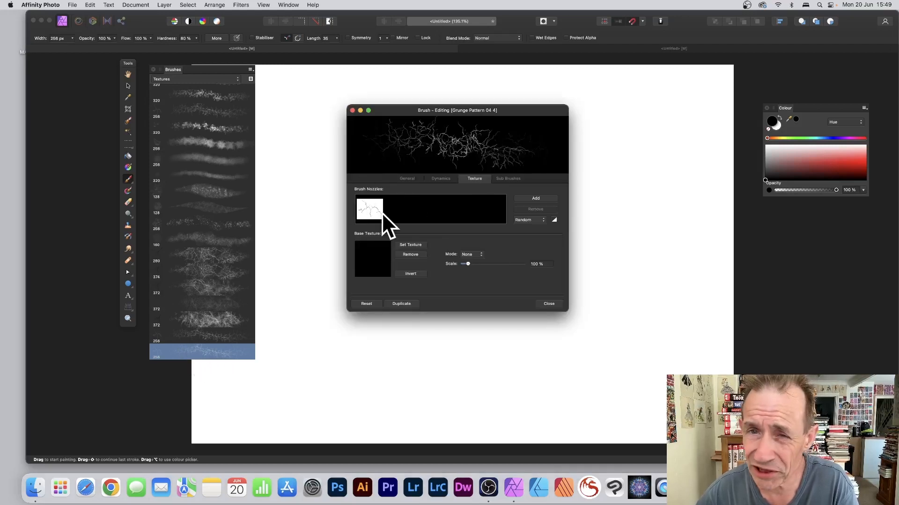
# Step: Add brush-7.png from the brushes 1 folder as a nozzle of the duplicated grunge brush
pyautogui.click(537, 198)
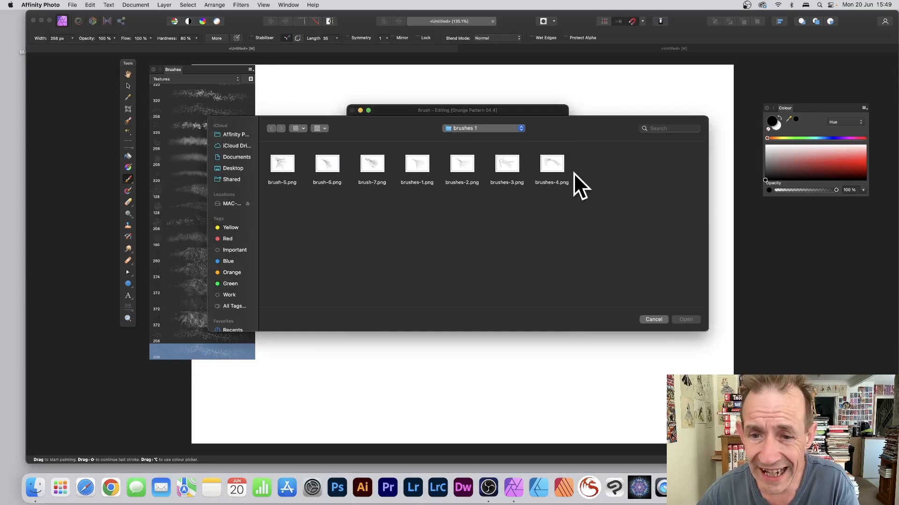
pyautogui.click(282, 165)
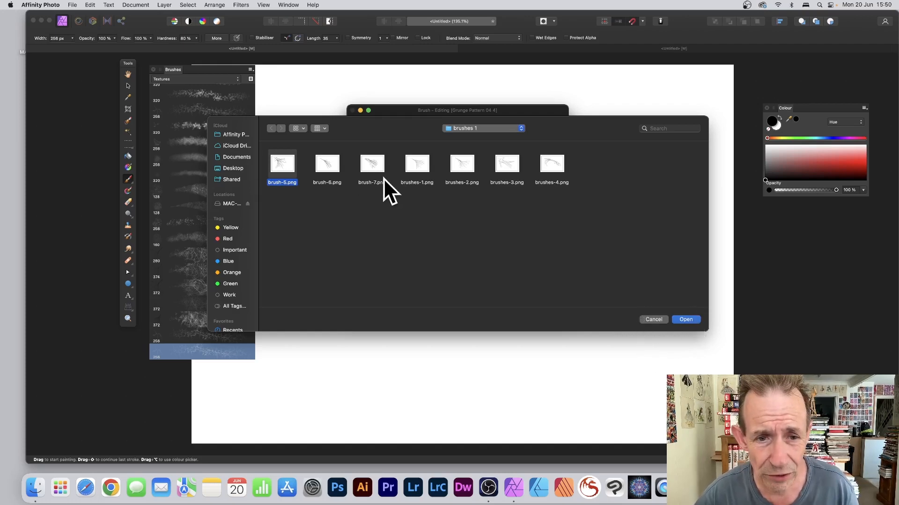
pyautogui.click(373, 170)
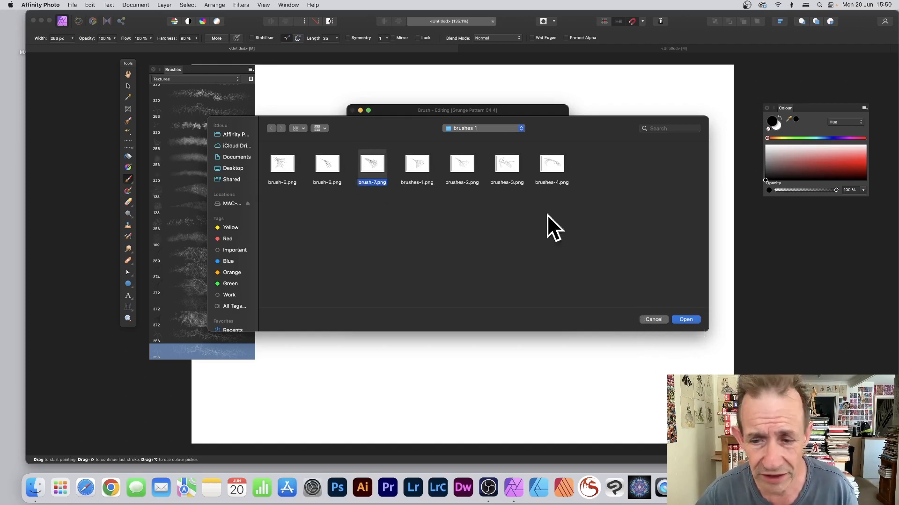
pyautogui.click(688, 318)
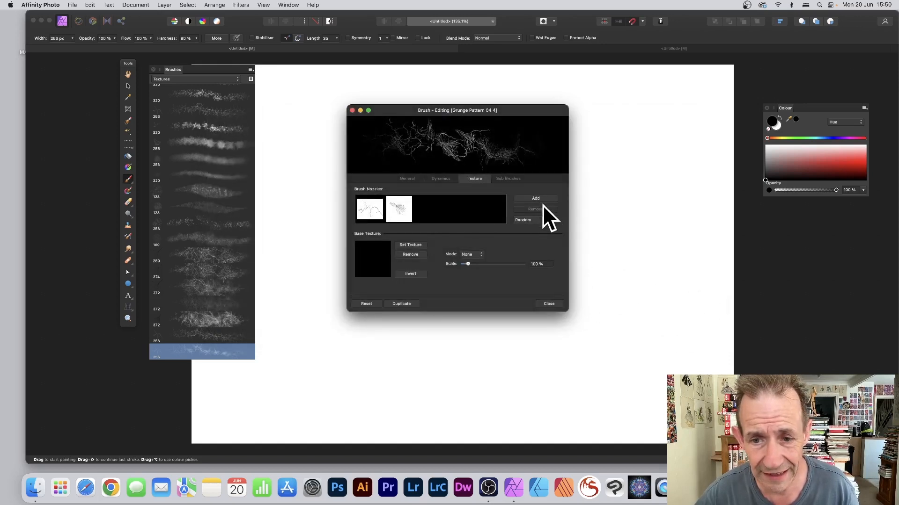
# Step: Add brushes-2.png and brush-6.png as further nozzles of the brush
pyautogui.click(535, 199)
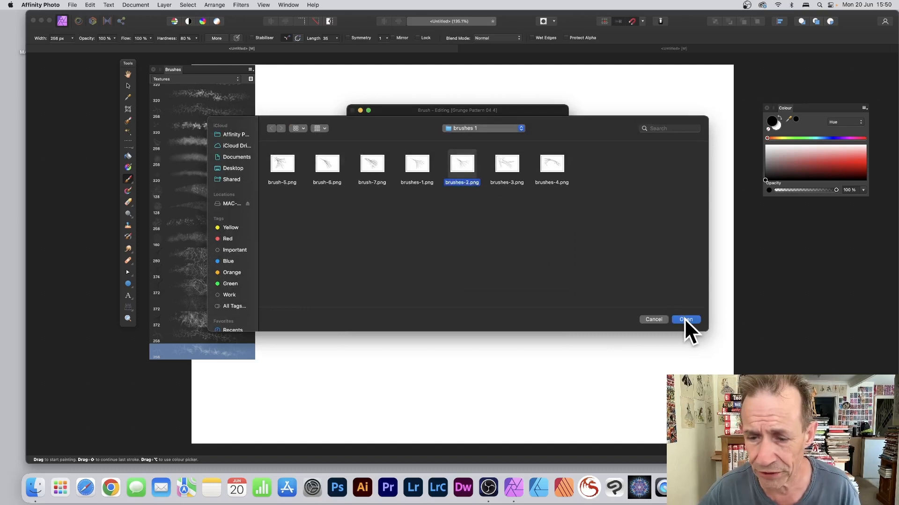
pyautogui.click(685, 319)
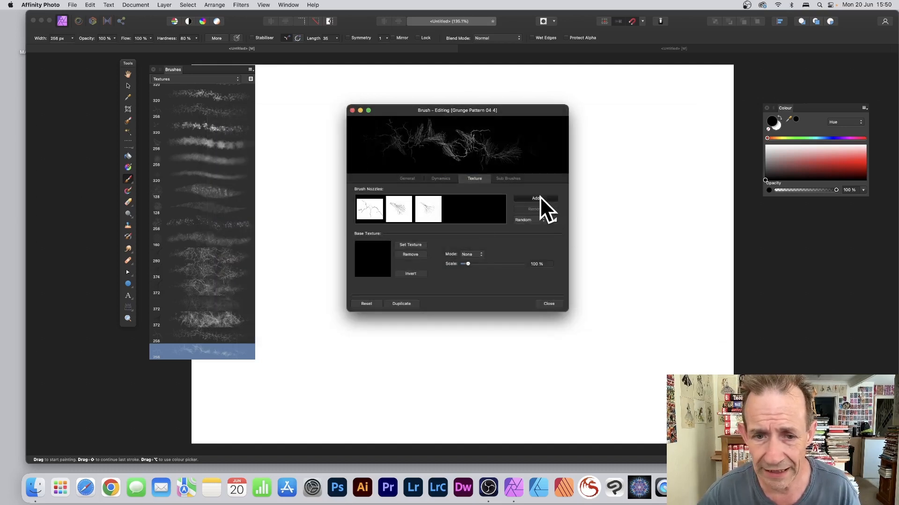
pyautogui.click(536, 199)
pyautogui.click(326, 165)
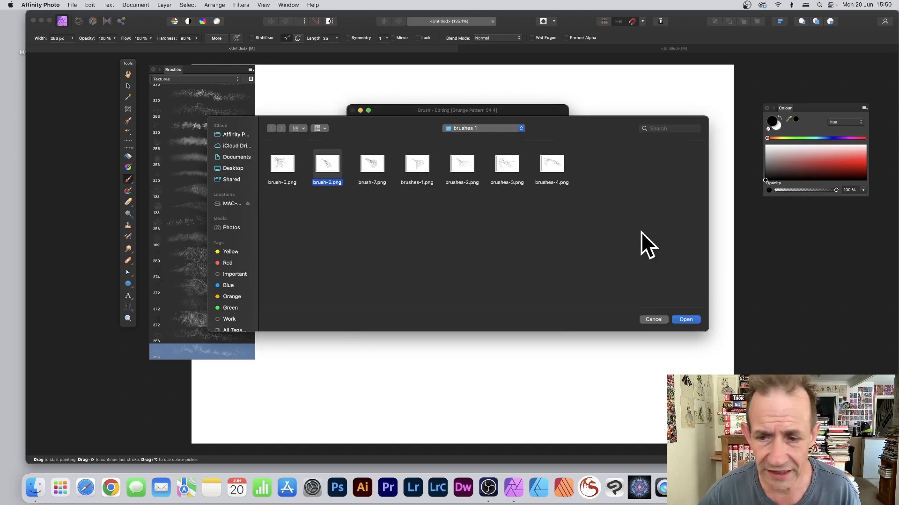
pyautogui.click(686, 319)
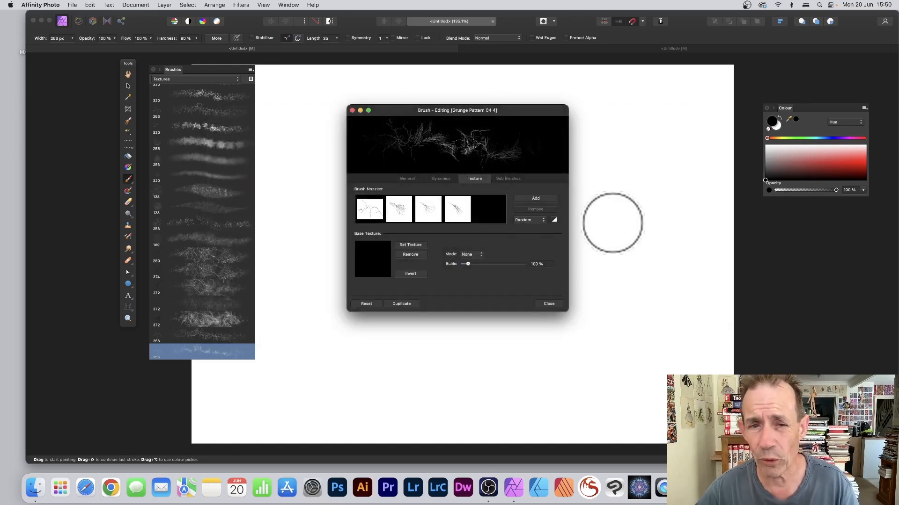
# Step: Remove the brush's original crack-pattern nozzle and add brushes-3.png to the nozzles
pyautogui.click(373, 206)
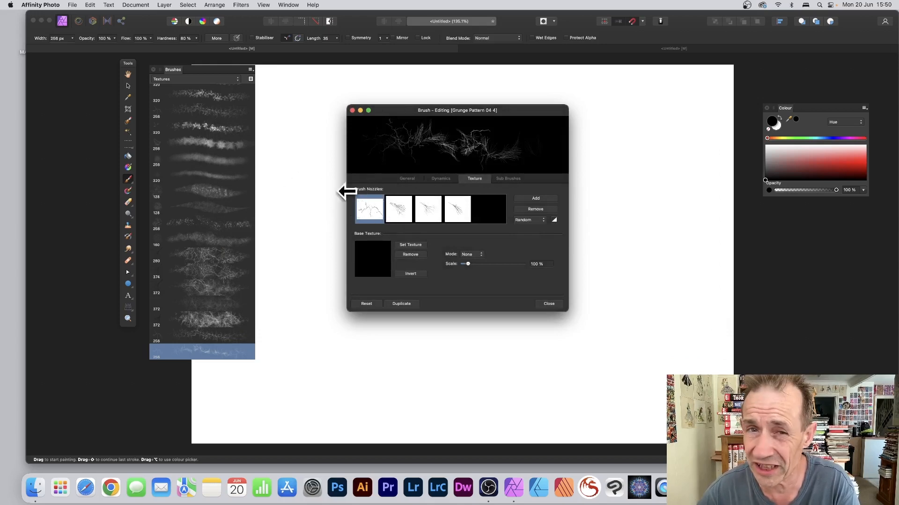
pyautogui.click(535, 210)
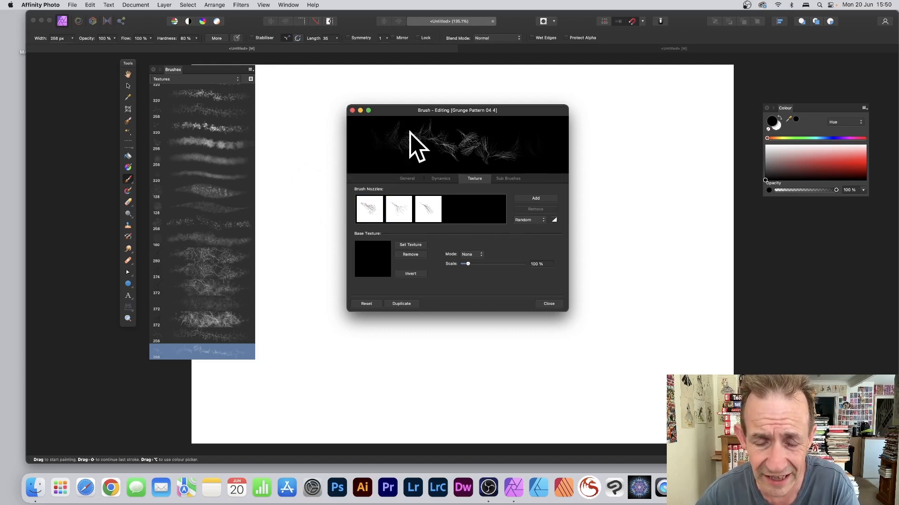
pyautogui.click(539, 199)
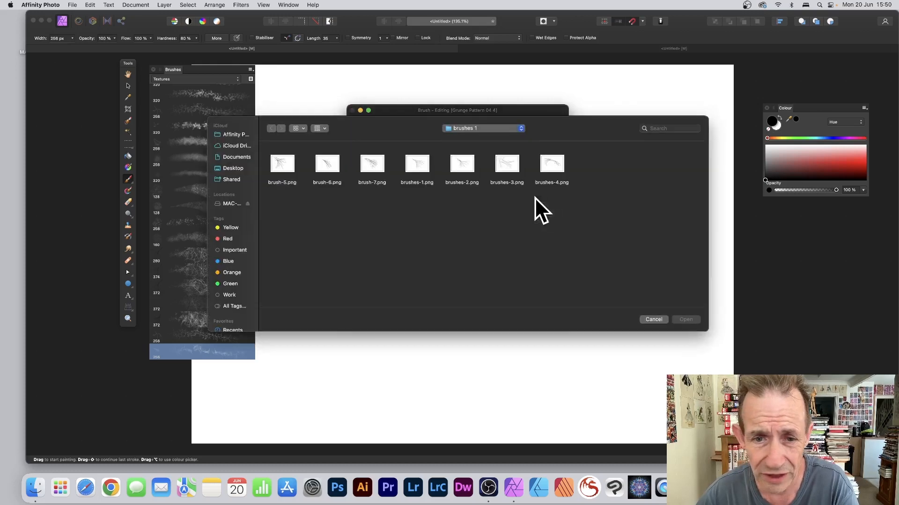
pyautogui.click(525, 164)
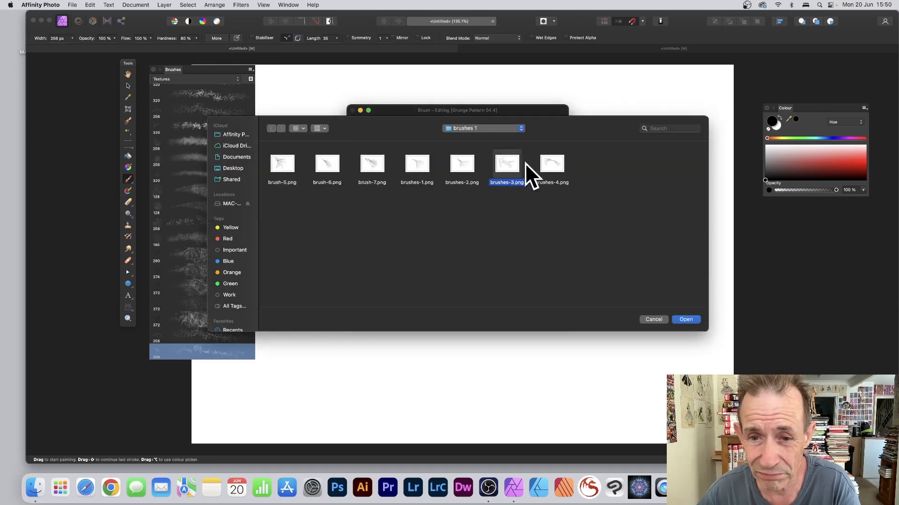
pyautogui.click(693, 315)
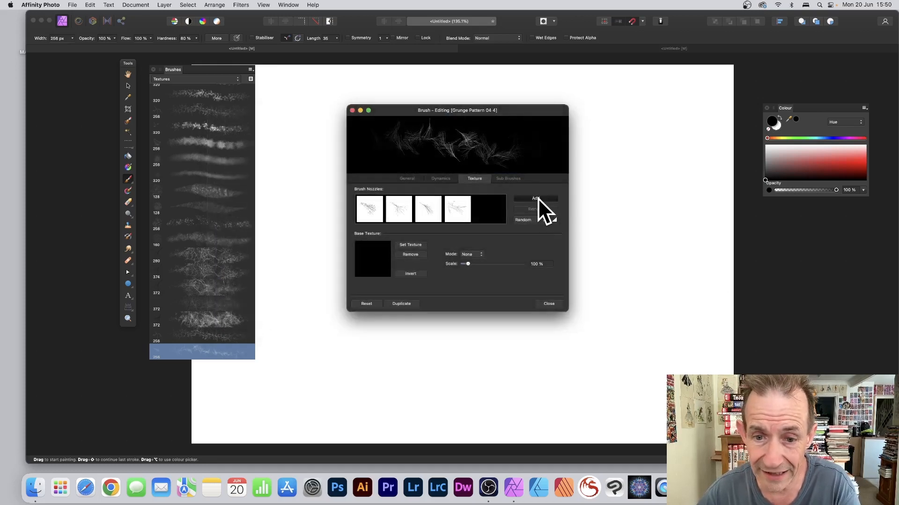
# Step: Add brushes-3.png from the brushes 1 folder as a fifth nozzle, leaving the nozzle variation on Random
pyautogui.click(539, 198)
pyautogui.click(519, 164)
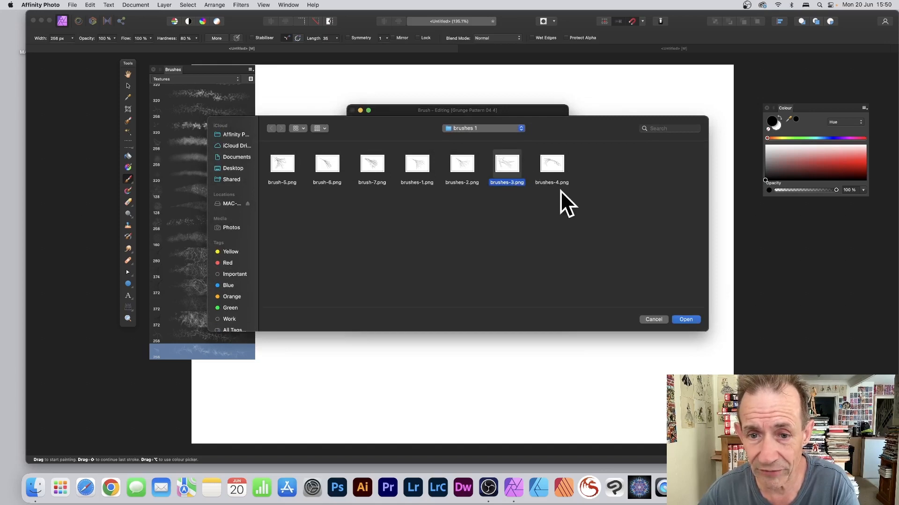
pyautogui.click(686, 318)
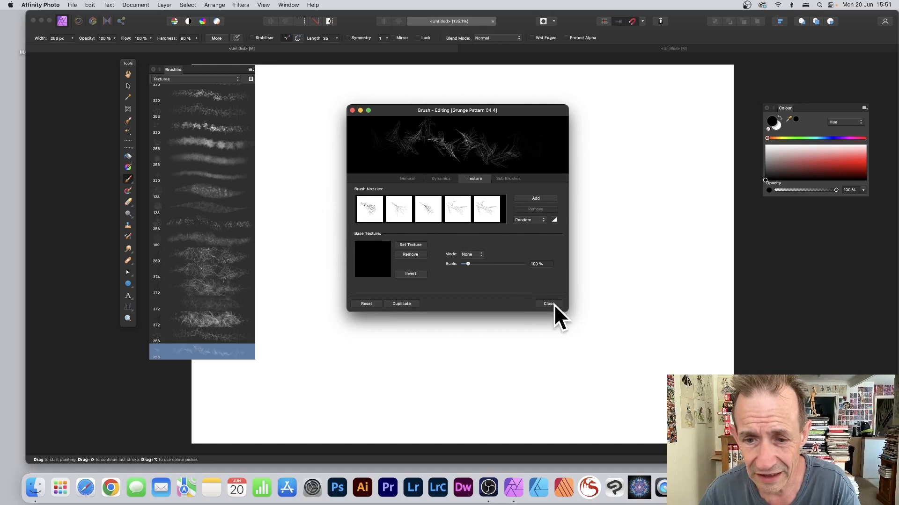
pyautogui.click(535, 222)
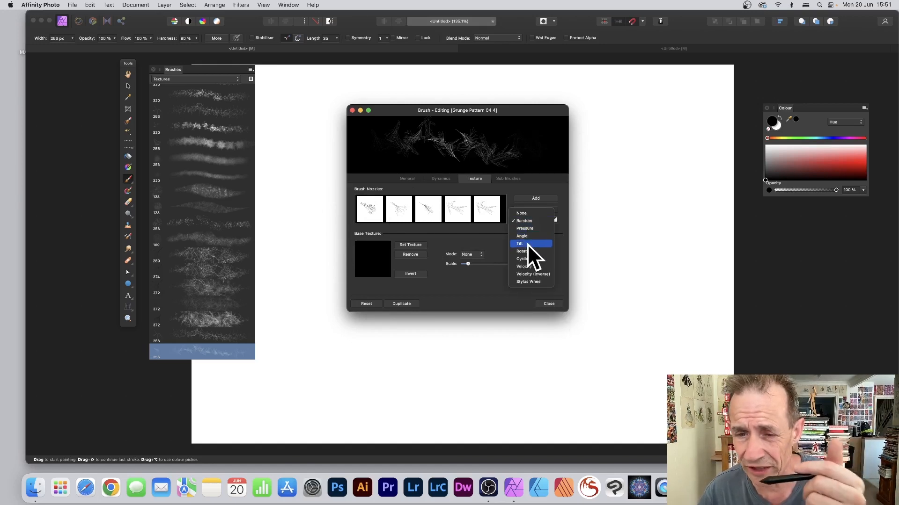
pyautogui.click(561, 246)
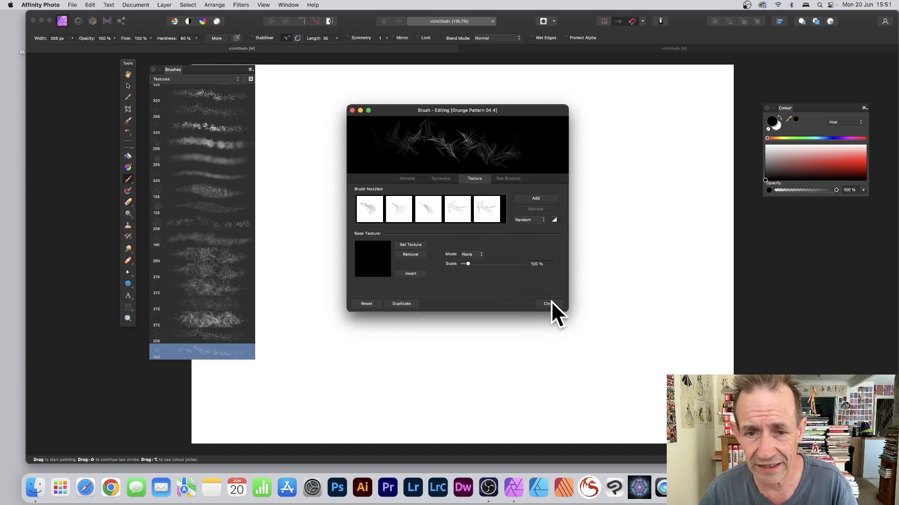
# Step: Set the brush's size jitter to 71%, spacing to 6% and hardness to 100%
pyautogui.click(445, 179)
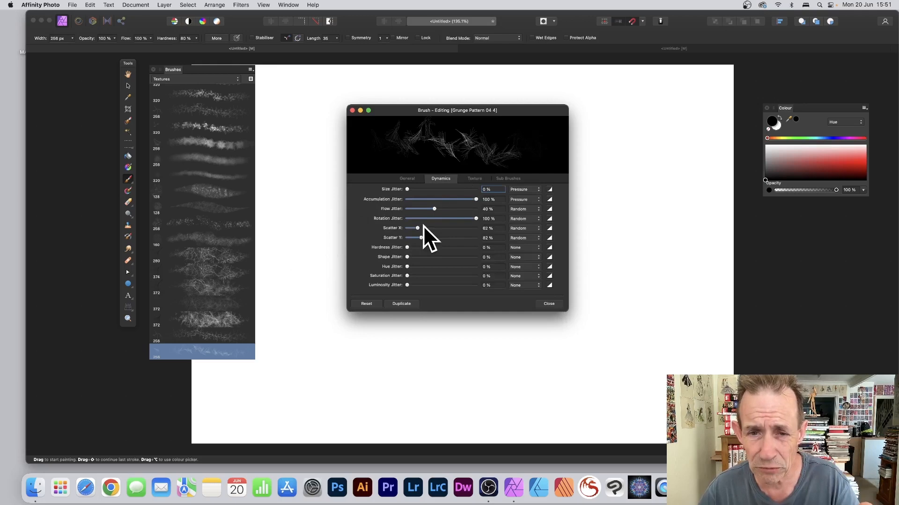
pyautogui.moveTo(407, 191); pyautogui.dragTo(456, 189)
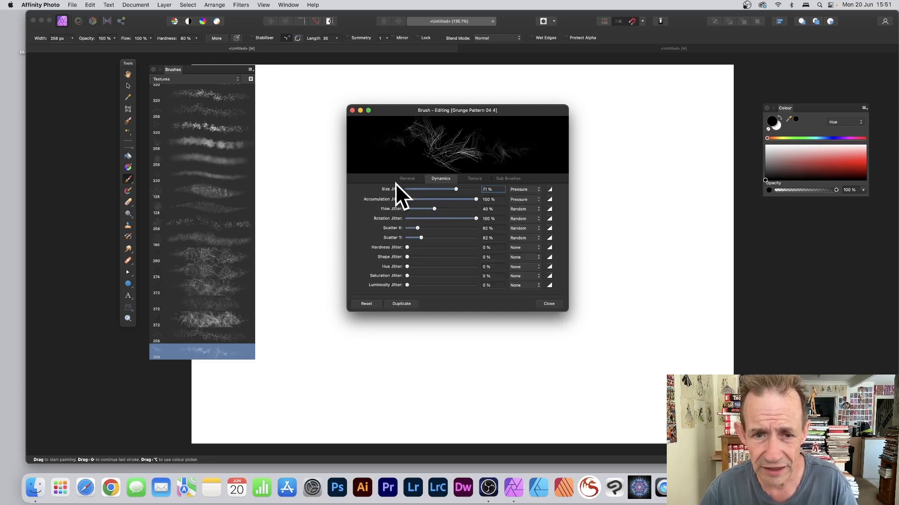
pyautogui.click(408, 178)
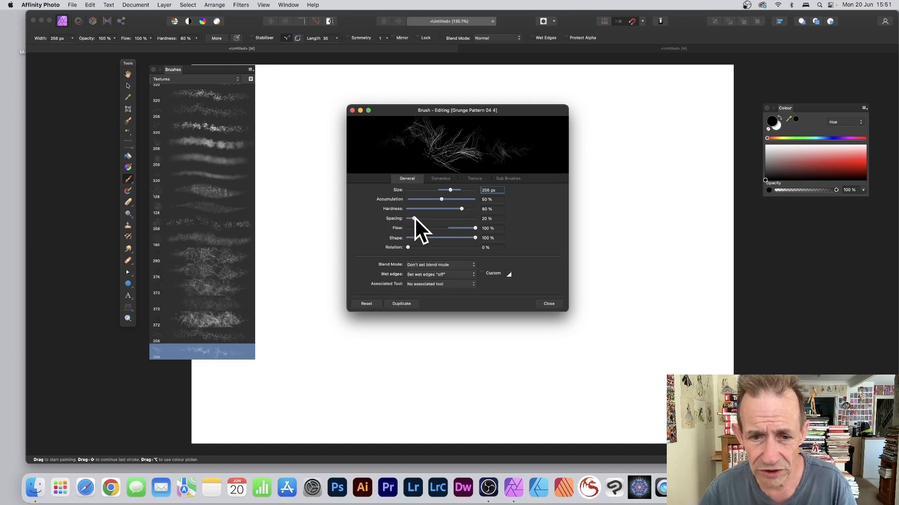
pyautogui.moveTo(414, 217); pyautogui.dragTo(409, 218)
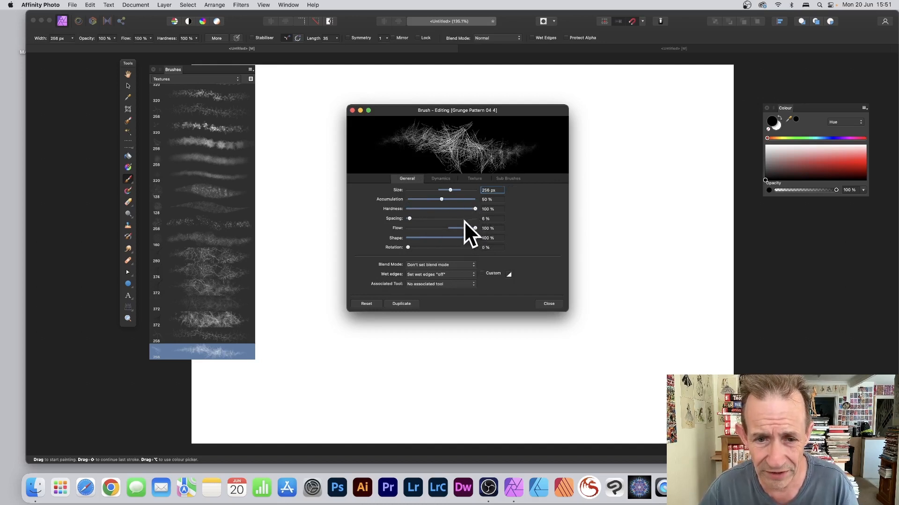
pyautogui.moveTo(474, 227)
pyautogui.mouseDown()
pyautogui.moveTo(425, 226)
pyautogui.moveTo(507, 229)
pyautogui.mouseUp()
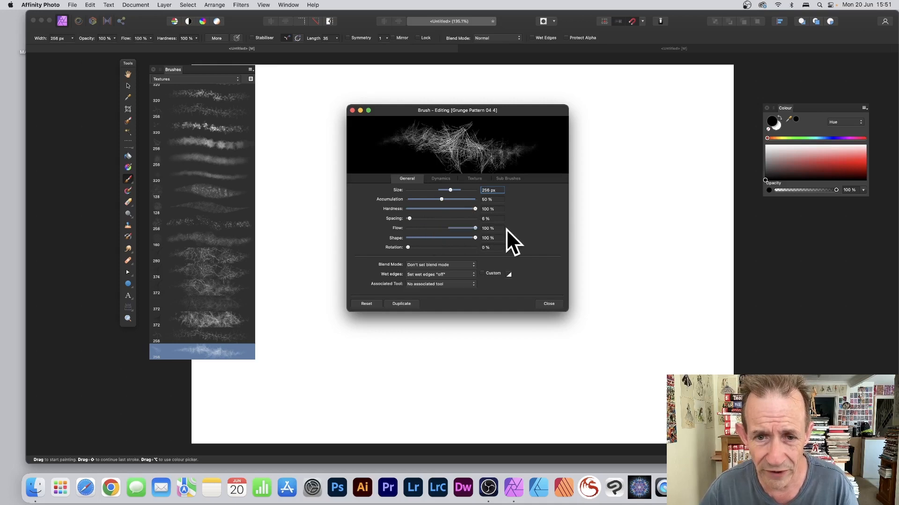
# Step: Raise the brush's flow jitter to about 72% and size jitter to about 75%, and finish editing the brush
pyautogui.click(441, 178)
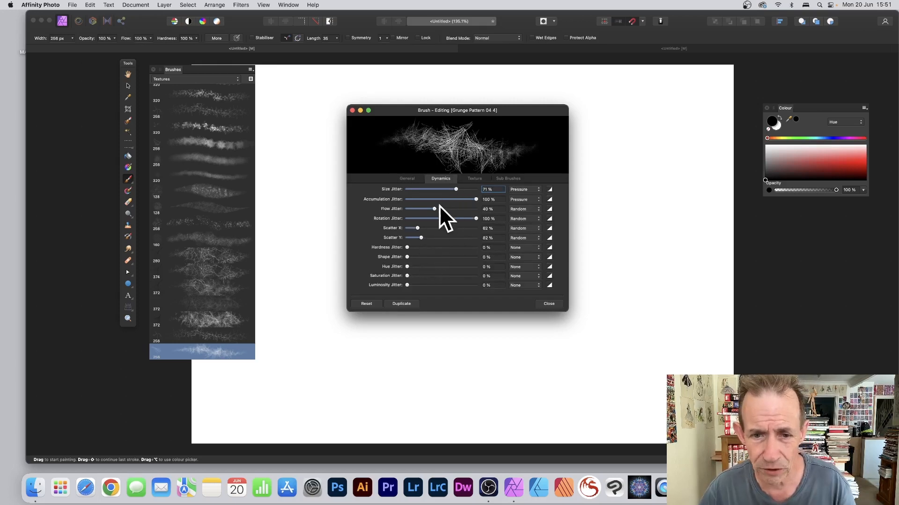
pyautogui.moveTo(438, 208)
pyautogui.mouseDown()
pyautogui.moveTo(469, 208)
pyautogui.moveTo(413, 209)
pyautogui.moveTo(459, 200)
pyautogui.moveTo(459, 188)
pyautogui.mouseUp()
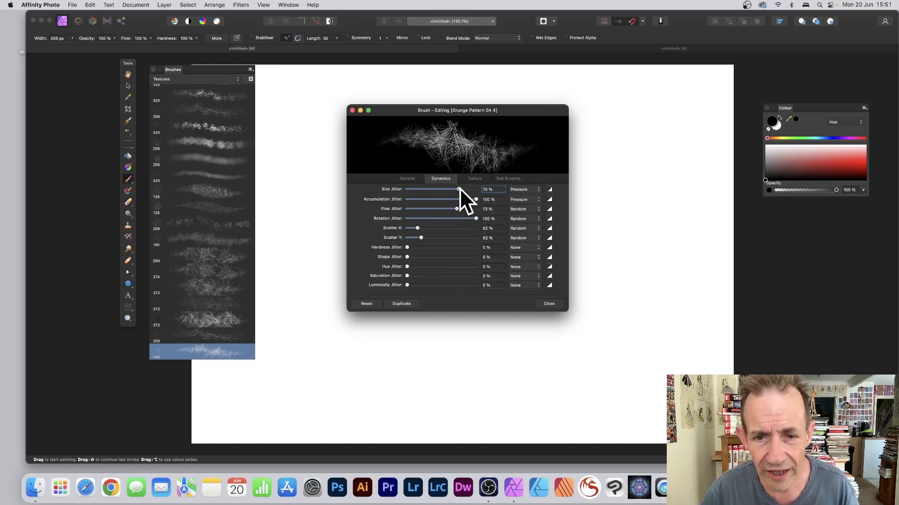
pyautogui.click(549, 303)
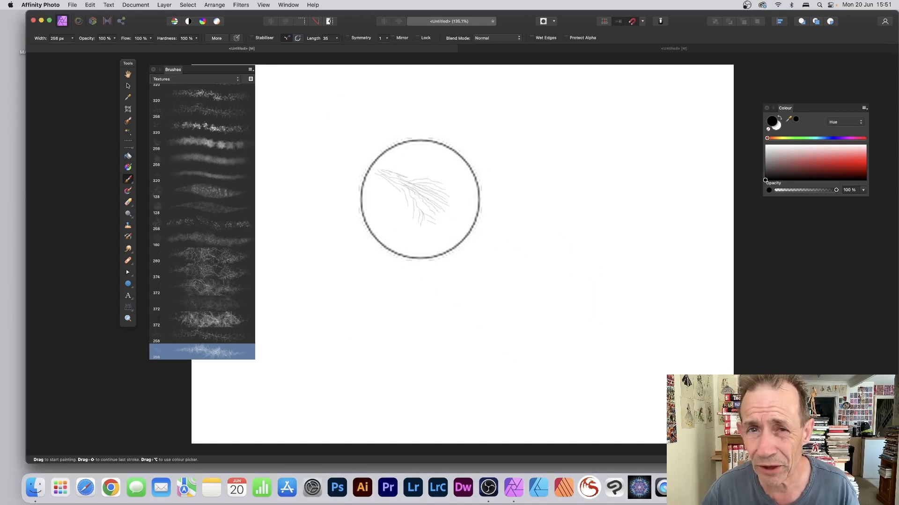
# Step: Paint broad overlapping strokes with the 600 px line-texture brush until most of the canvas is covered
pyautogui.click(55, 180)
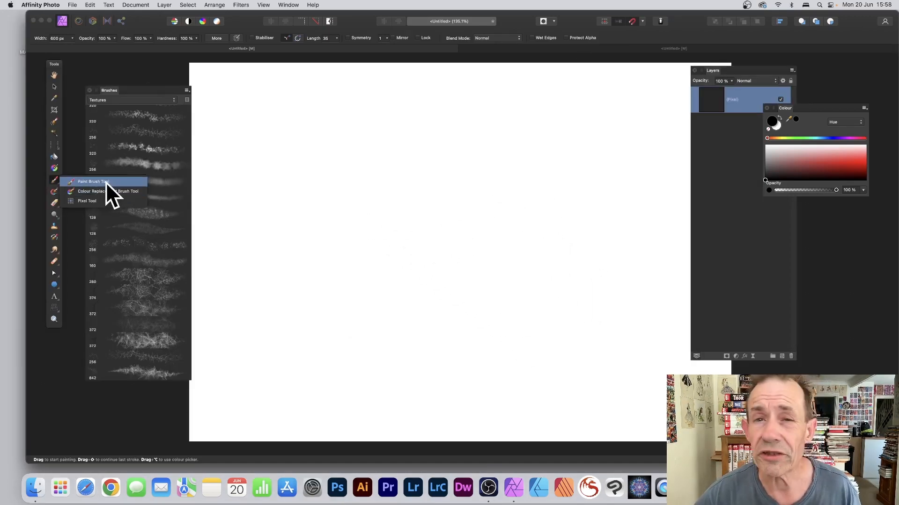
pyautogui.click(100, 182)
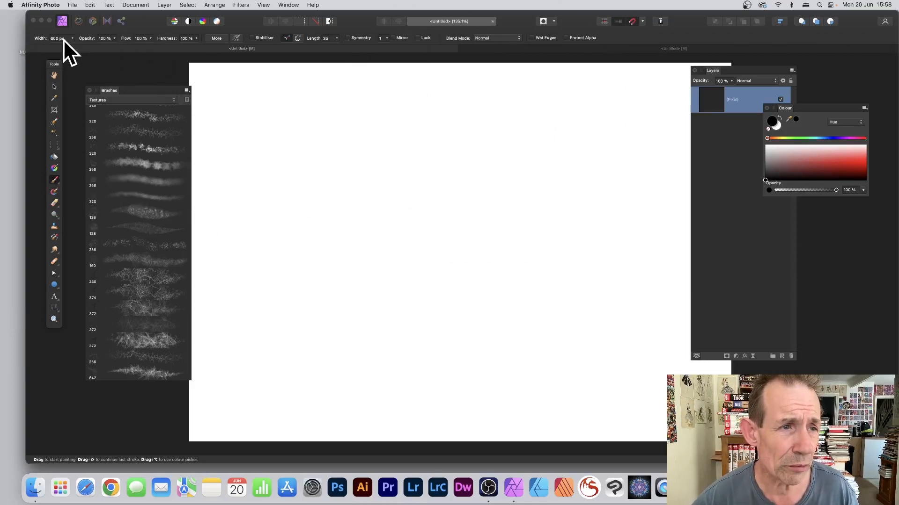
pyautogui.moveTo(262, 236)
pyautogui.mouseDown()
pyautogui.moveTo(303, 253)
pyautogui.moveTo(277, 193)
pyautogui.moveTo(425, 145)
pyautogui.moveTo(552, 120)
pyautogui.moveTo(592, 187)
pyautogui.moveTo(722, 111)
pyautogui.moveTo(609, 276)
pyautogui.moveTo(529, 305)
pyautogui.mouseUp()
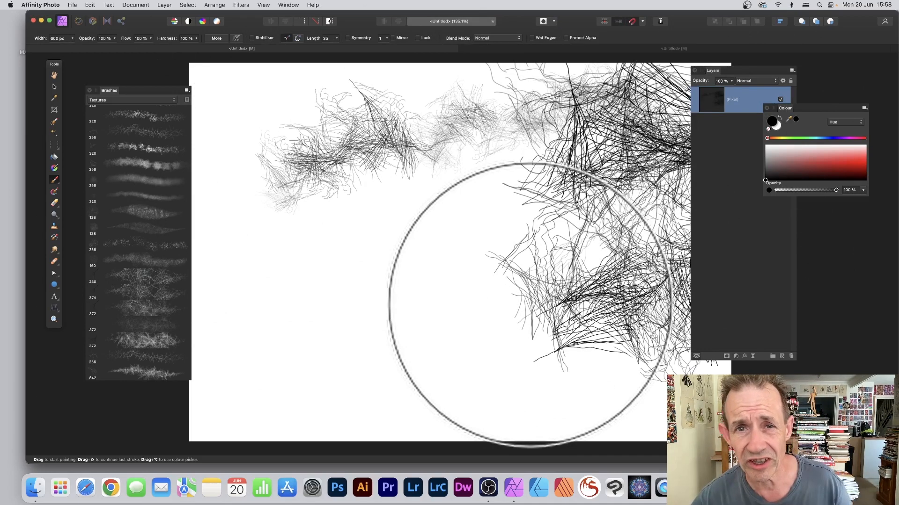
pyautogui.moveTo(475, 171)
pyautogui.mouseDown()
pyautogui.moveTo(501, 190)
pyautogui.moveTo(384, 175)
pyautogui.moveTo(492, 181)
pyautogui.moveTo(366, 220)
pyautogui.moveTo(397, 226)
pyautogui.moveTo(311, 178)
pyautogui.moveTo(363, 296)
pyautogui.moveTo(369, 331)
pyautogui.moveTo(360, 292)
pyautogui.moveTo(440, 132)
pyautogui.moveTo(491, 126)
pyautogui.moveTo(525, 153)
pyautogui.moveTo(551, 217)
pyautogui.moveTo(537, 268)
pyautogui.moveTo(399, 304)
pyautogui.mouseUp()
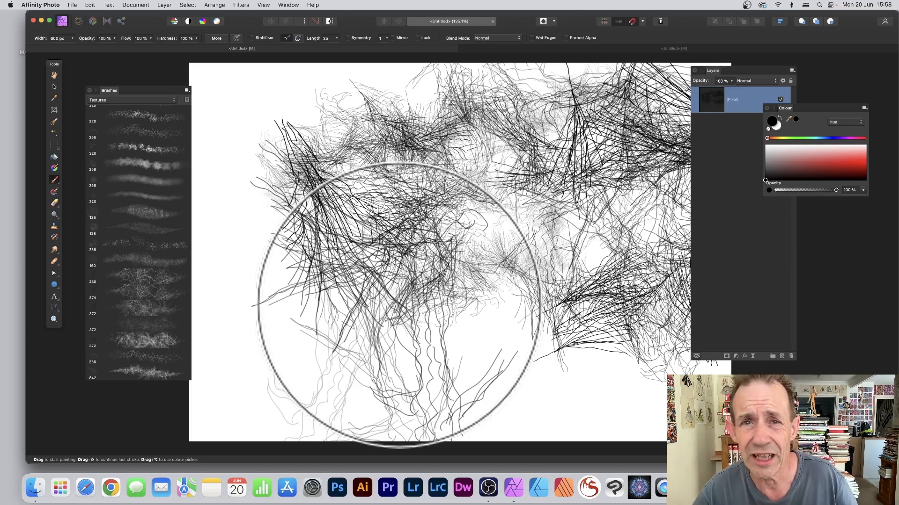
pyautogui.moveTo(399, 305)
pyautogui.mouseDown()
pyautogui.moveTo(366, 150)
pyautogui.moveTo(320, 113)
pyautogui.moveTo(252, 81)
pyautogui.moveTo(219, 84)
pyautogui.moveTo(425, 76)
pyautogui.moveTo(431, 172)
pyautogui.moveTo(490, 329)
pyautogui.moveTo(480, 342)
pyautogui.moveTo(591, 402)
pyautogui.moveTo(496, 375)
pyautogui.moveTo(628, 335)
pyautogui.moveTo(594, 377)
pyautogui.moveTo(356, 345)
pyautogui.moveTo(196, 343)
pyautogui.moveTo(263, 234)
pyautogui.moveTo(267, 210)
pyautogui.moveTo(294, 372)
pyautogui.moveTo(284, 413)
pyautogui.moveTo(452, 370)
pyautogui.mouseUp()
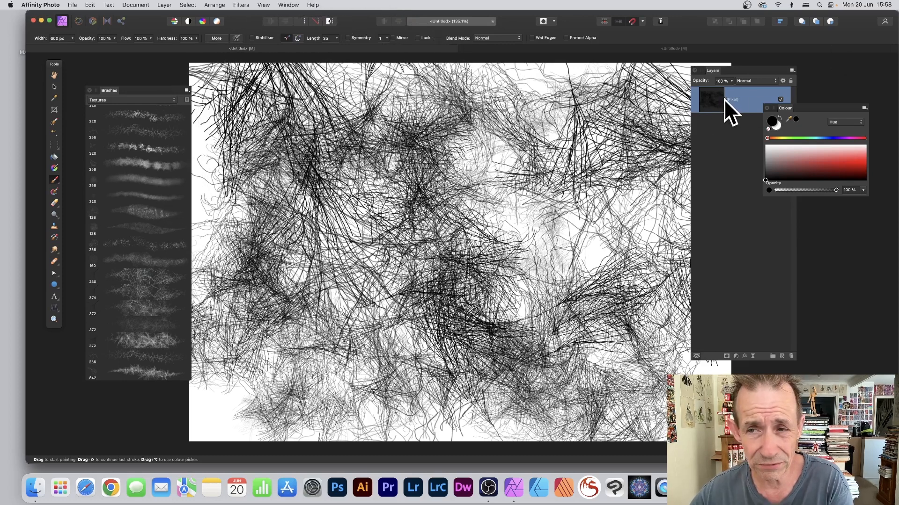
# Step: Create a pattern layer from the painted texture and scale its tile down slightly from the upper-left corner
pyautogui.click(164, 4)
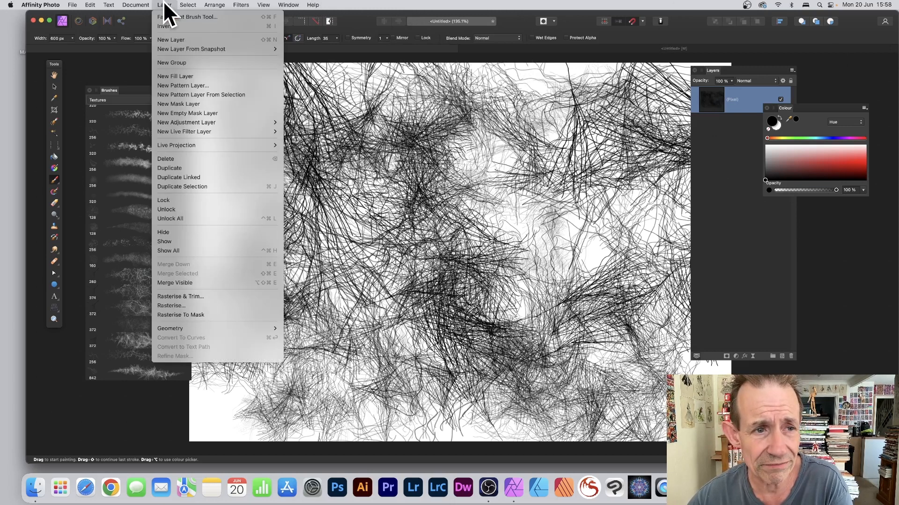
pyautogui.click(181, 94)
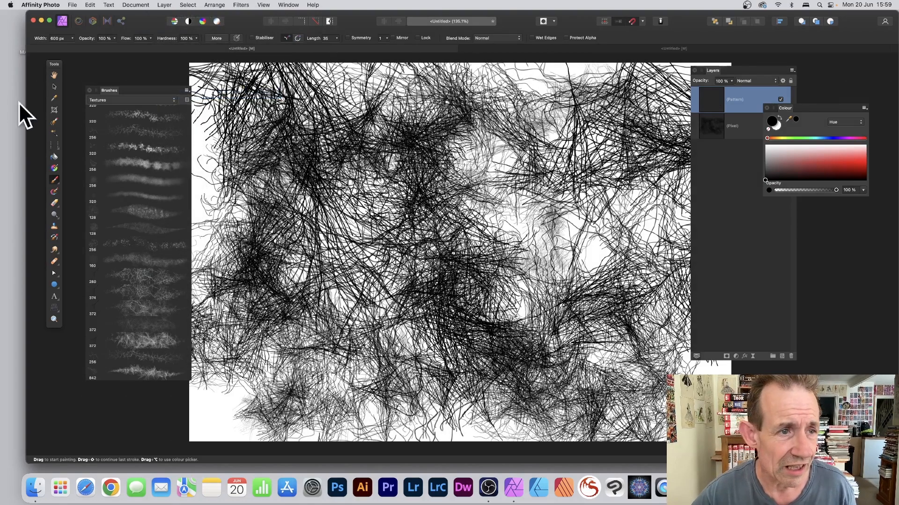
pyautogui.click(55, 86)
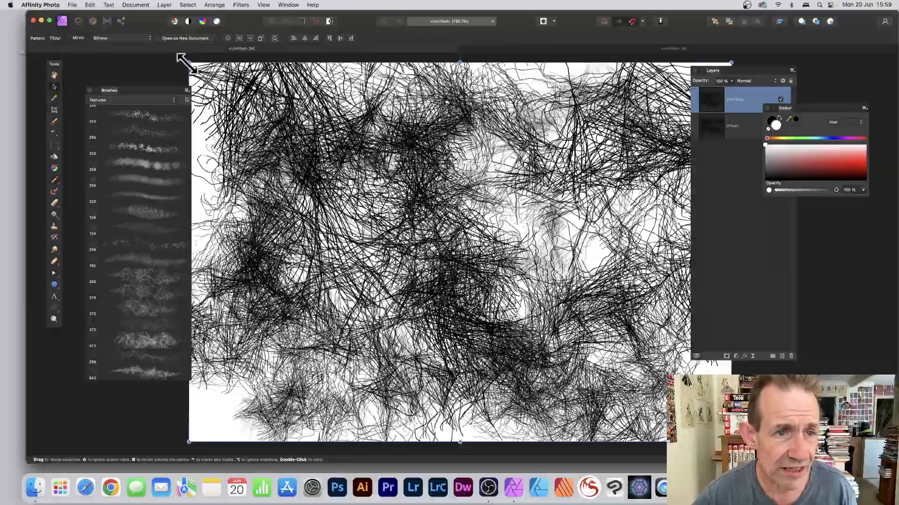
pyautogui.moveTo(189, 63); pyautogui.dragTo(260, 120)
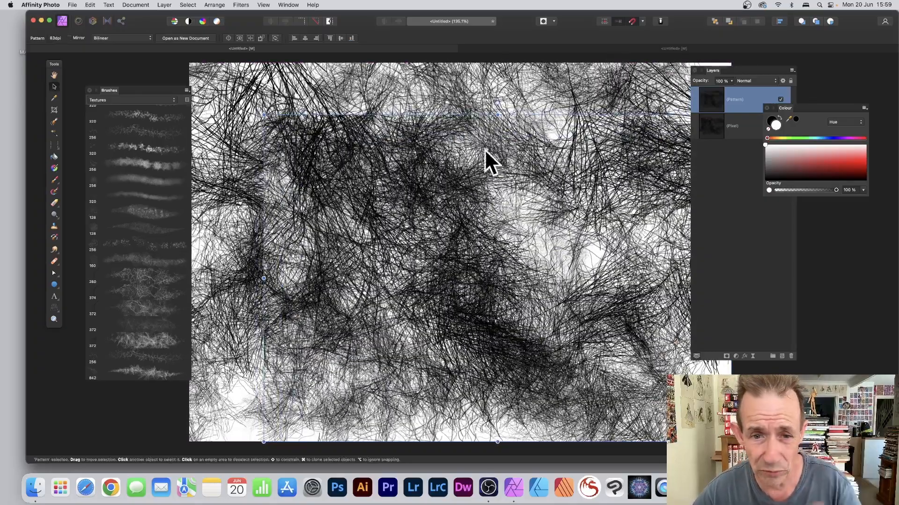
# Step: Delete the original pixel layer and resize the pattern tile to 104 dpi so the texture repeats across the canvas
pyautogui.click(723, 125)
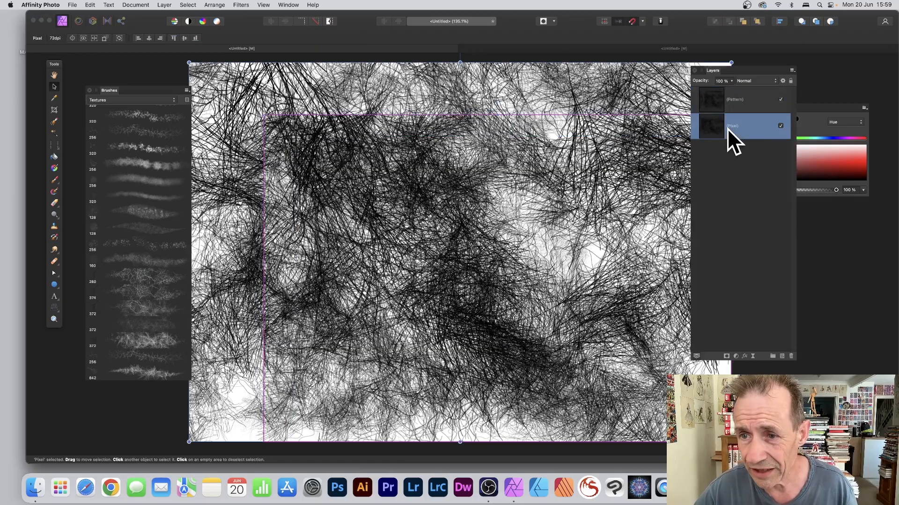
pyautogui.click(790, 356)
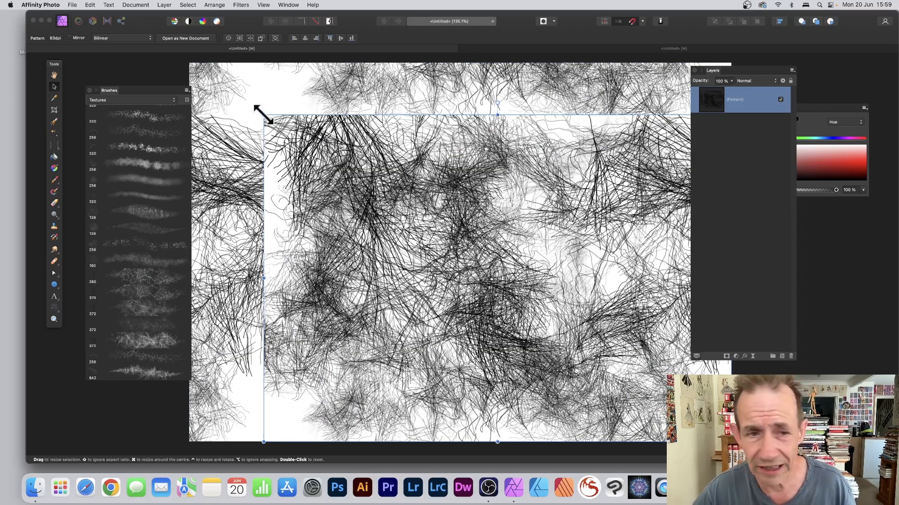
pyautogui.moveTo(262, 114); pyautogui.dragTo(454, 248)
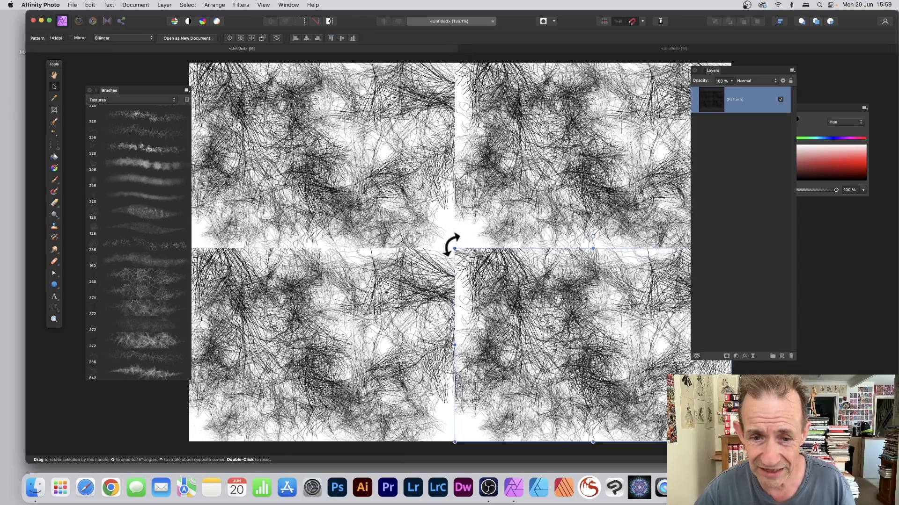
pyautogui.moveTo(454, 247); pyautogui.dragTo(357, 179)
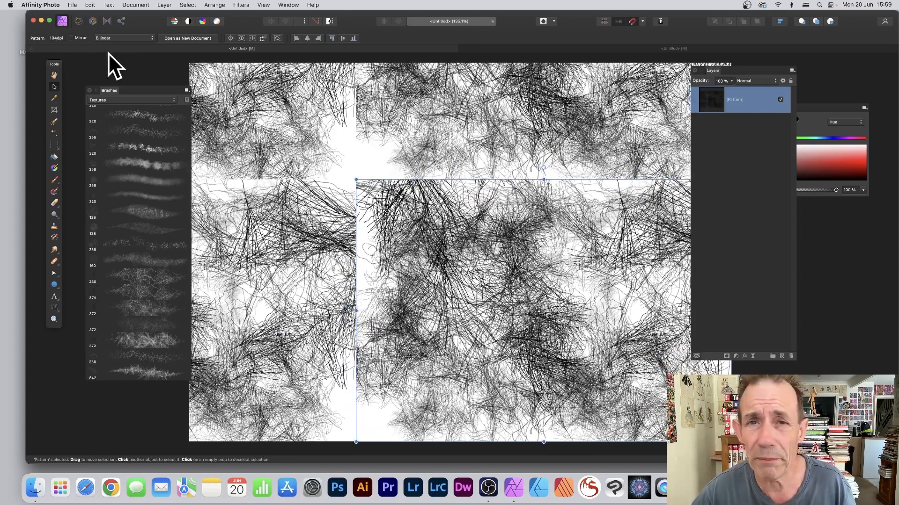
# Step: Turn on mirroring for the pattern layer and move its tile up and to the left
pyautogui.click(71, 38)
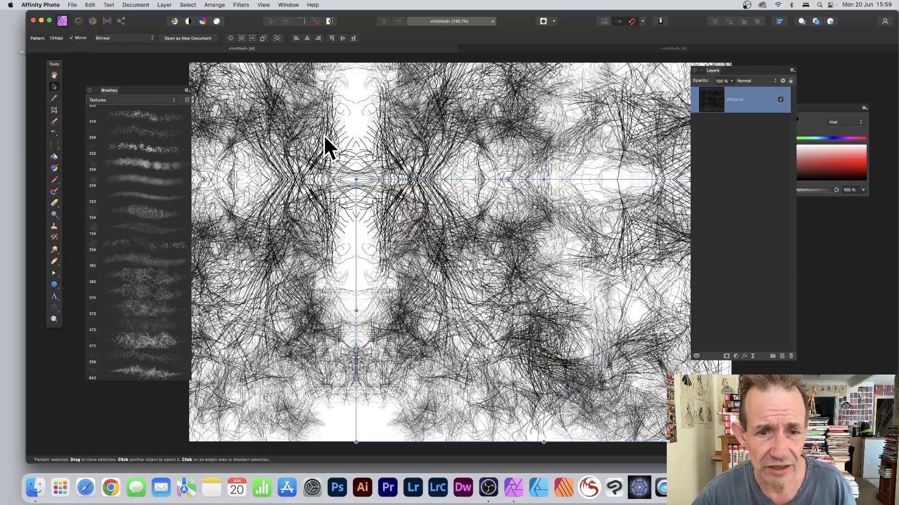
pyautogui.moveTo(352, 175)
pyautogui.mouseDown()
pyautogui.moveTo(501, 281)
pyautogui.moveTo(352, 177)
pyautogui.mouseUp()
pyautogui.moveTo(498, 280); pyautogui.dragTo(434, 220)
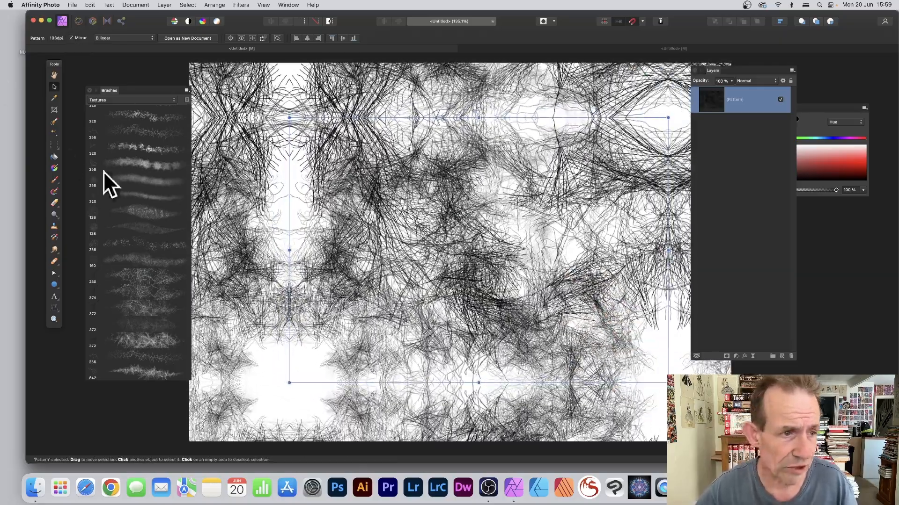
# Step: Paint more strokes over the mirrored pattern with the 600 px brush, and shrink and rotate its tile diagonally at 124 dpi
pyautogui.click(54, 180)
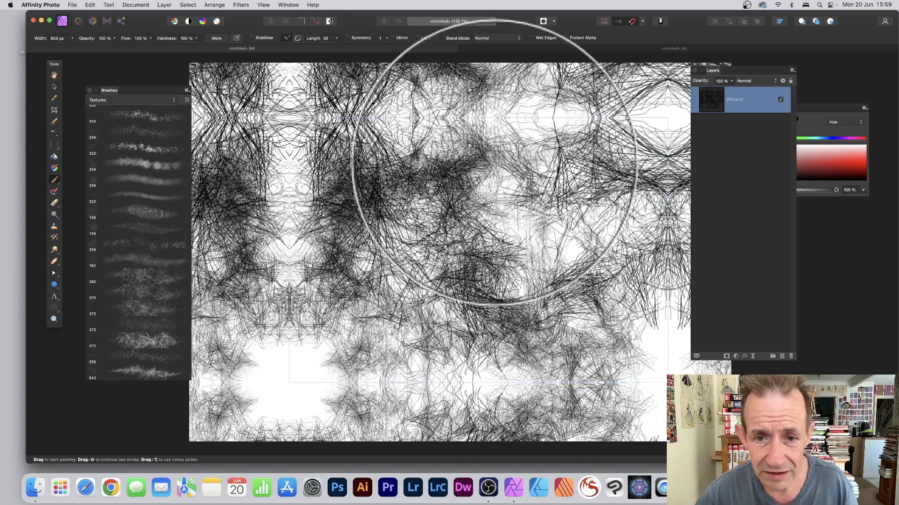
pyautogui.moveTo(494, 162)
pyautogui.mouseDown()
pyautogui.moveTo(586, 202)
pyautogui.moveTo(574, 146)
pyautogui.moveTo(540, 149)
pyautogui.moveTo(587, 104)
pyautogui.moveTo(644, 117)
pyautogui.moveTo(674, 187)
pyautogui.mouseUp()
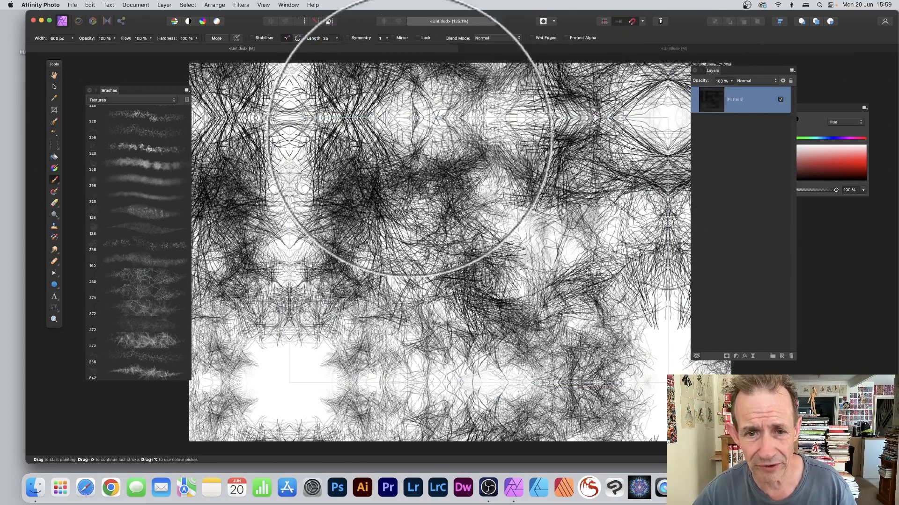
pyautogui.moveTo(409, 136)
pyautogui.mouseDown()
pyautogui.moveTo(550, 191)
pyautogui.moveTo(542, 303)
pyautogui.moveTo(339, 332)
pyautogui.moveTo(252, 359)
pyautogui.moveTo(270, 348)
pyautogui.moveTo(243, 199)
pyautogui.mouseUp()
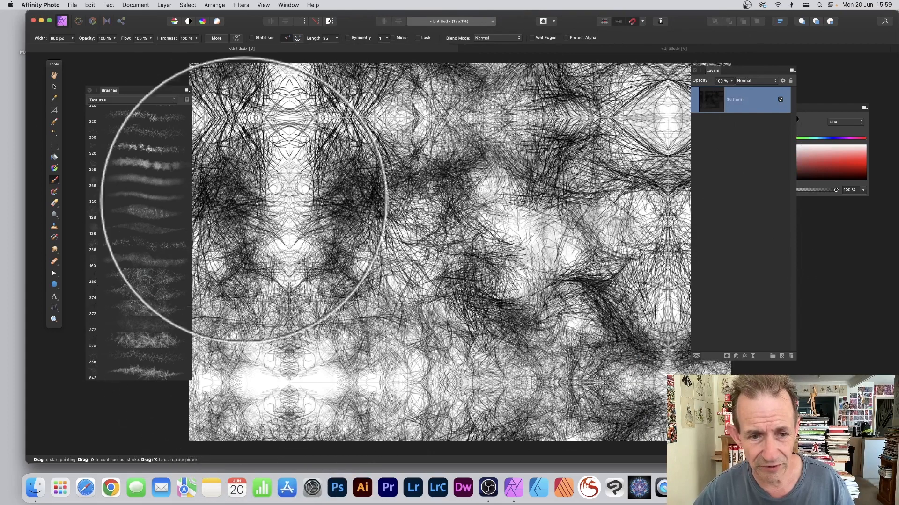
pyautogui.click(52, 85)
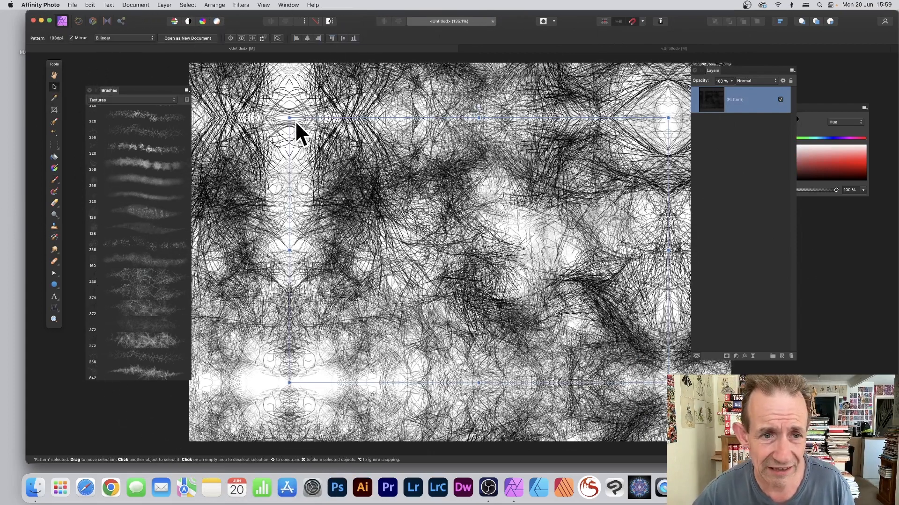
pyautogui.moveTo(289, 117); pyautogui.dragTo(468, 124)
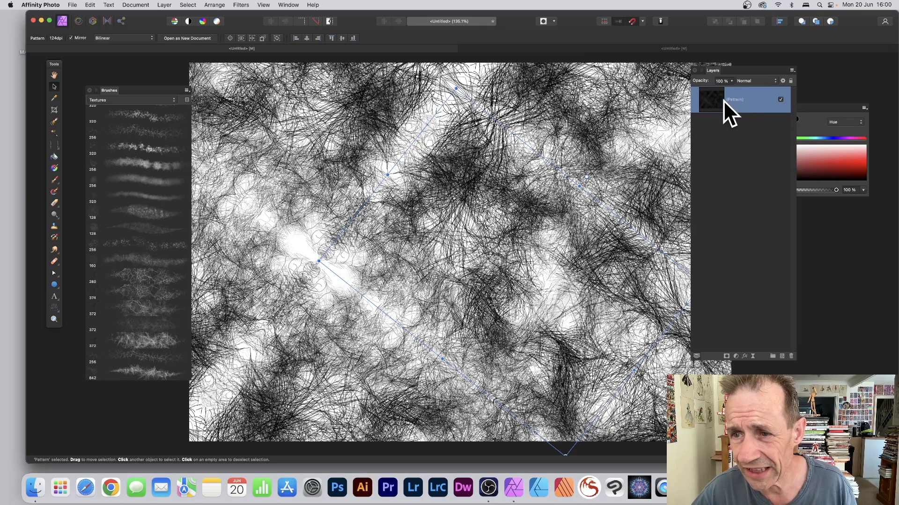
# Step: Duplicate the pattern layer and shift the copy to the left to build a denser texture
pyautogui.rightClick(709, 97)
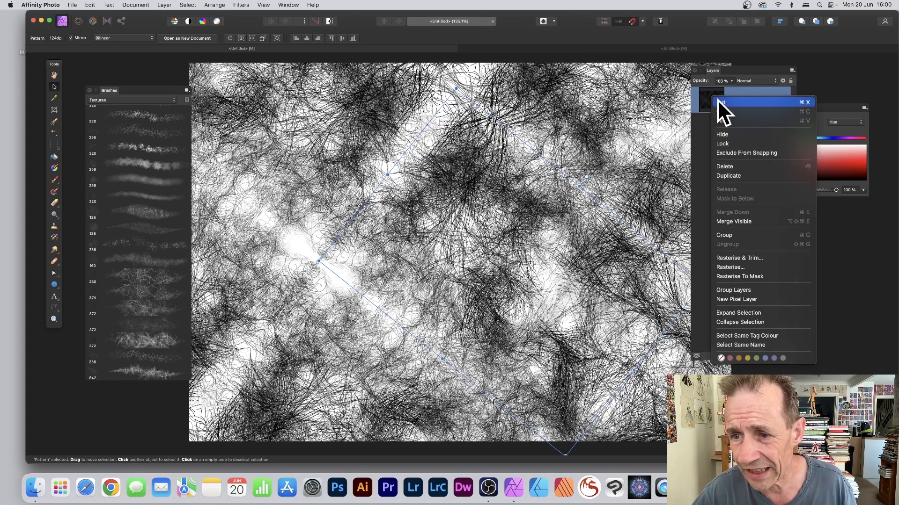
pyautogui.click(734, 175)
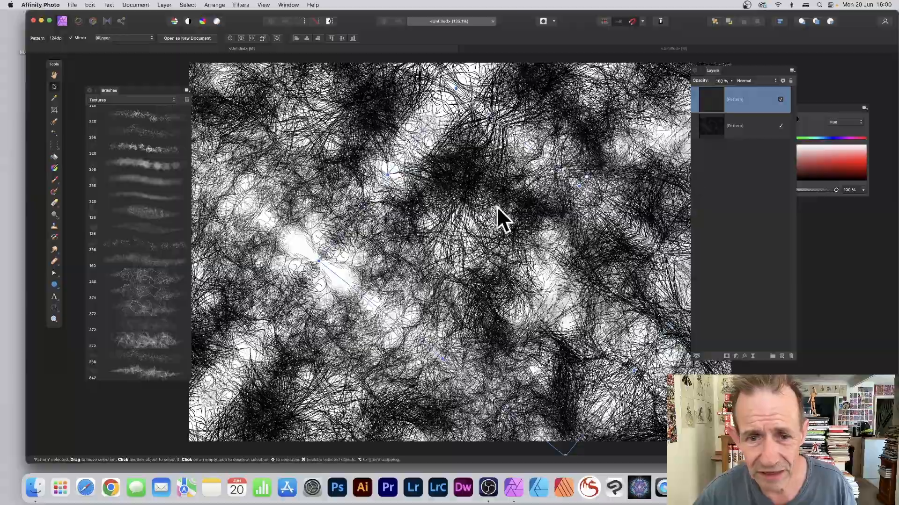
pyautogui.moveTo(496, 207); pyautogui.dragTo(392, 201)
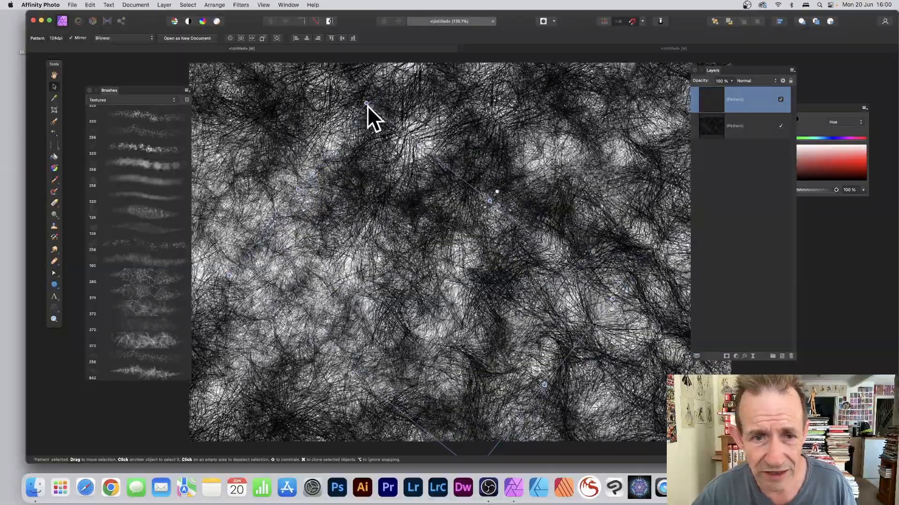
# Step: Shrink and reposition the upper pattern layer's tile at 153 dpi and set the layer's blend mode to Divide
pyautogui.moveTo(367, 104); pyautogui.dragTo(379, 183)
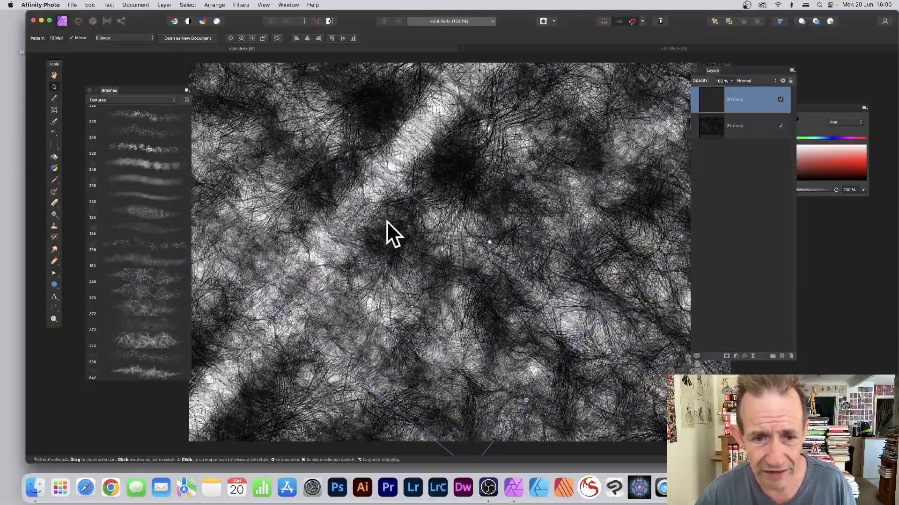
pyautogui.moveTo(387, 221); pyautogui.dragTo(363, 175)
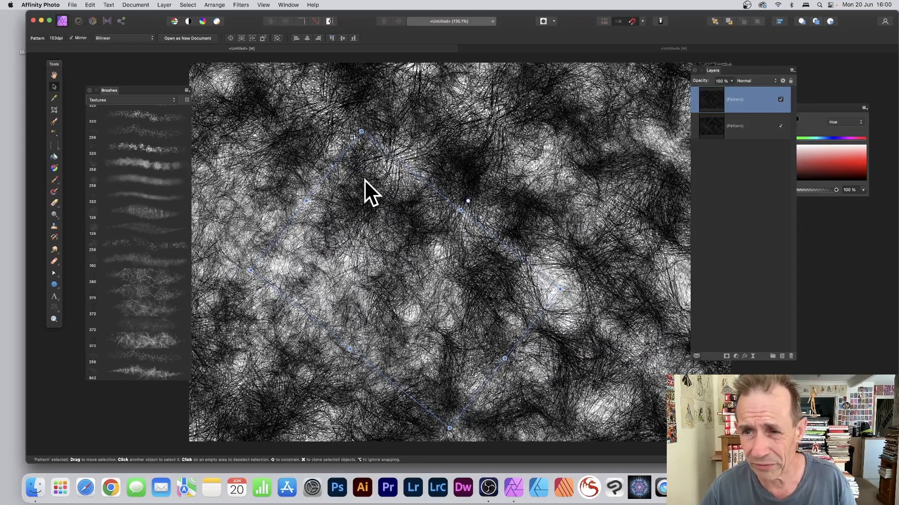
pyautogui.click(754, 82)
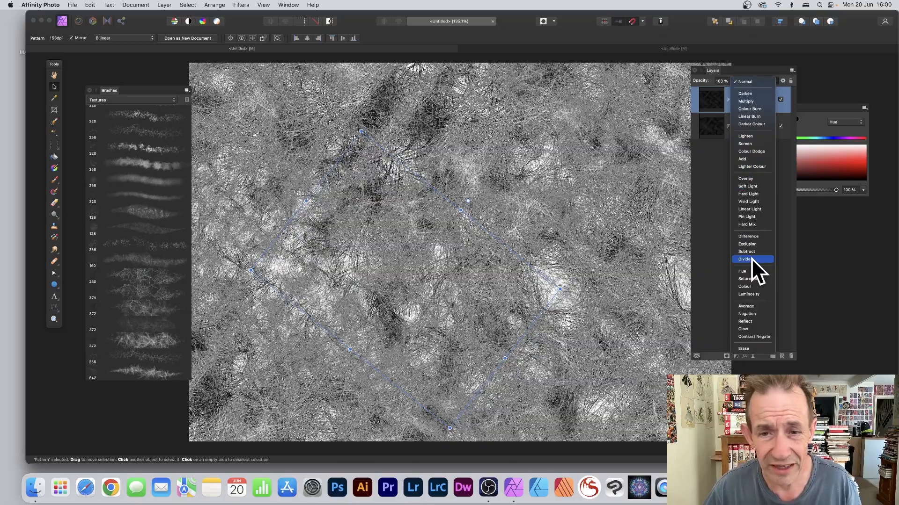
pyautogui.click(751, 258)
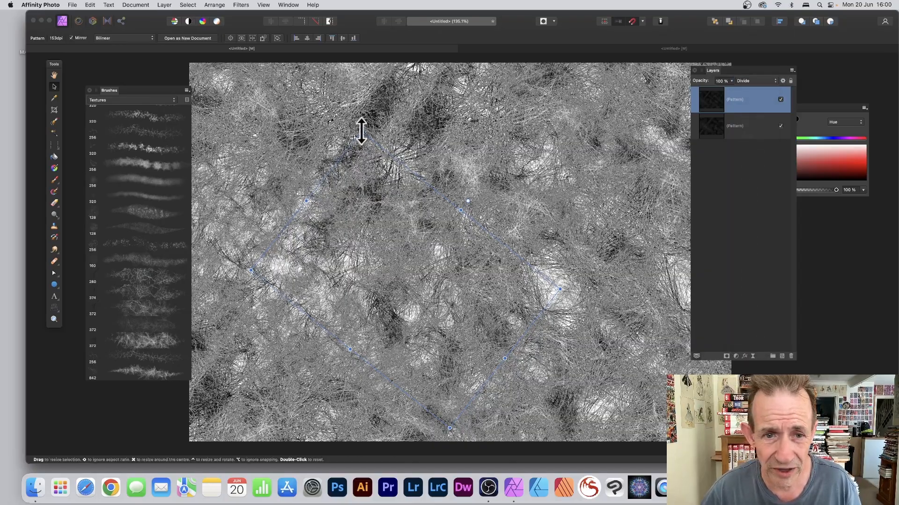
# Step: Enlarge the Divide pattern layer's tile to 72 dpi and shift it slightly up and to the left
pyautogui.moveTo(361, 132); pyautogui.dragTo(384, 53)
pyautogui.scroll(-10, 440, 166)
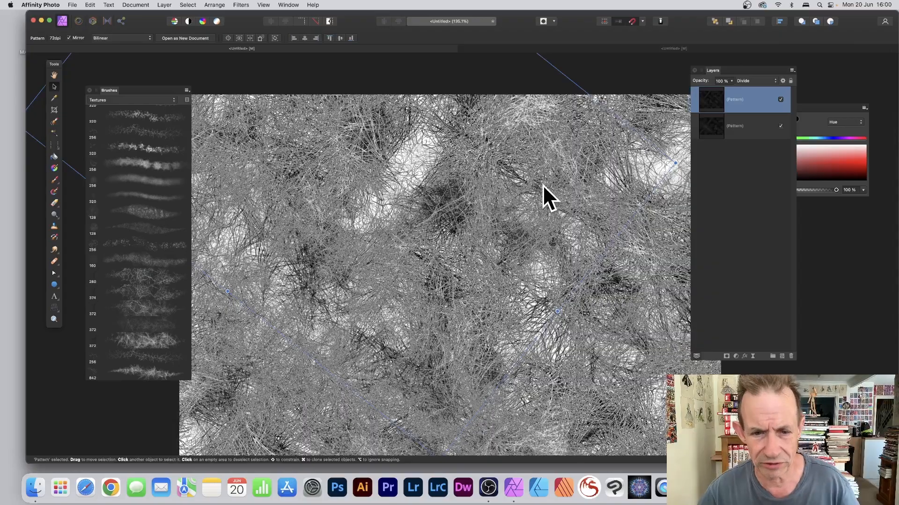
pyautogui.moveTo(520, 261); pyautogui.dragTo(499, 227)
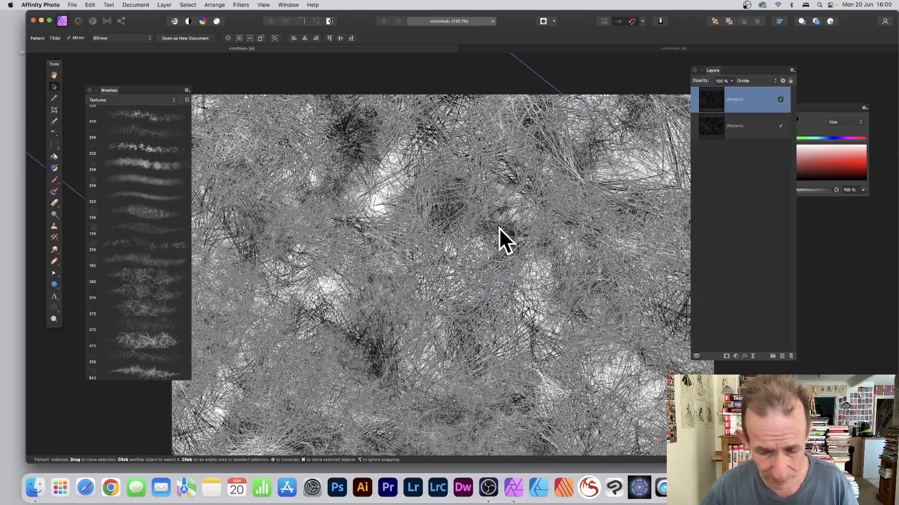
# Step: Duplicate the Divide pattern layer, then shrink the copy's tile to 90 dpi and move it to the left
pyautogui.rightClick(707, 98)
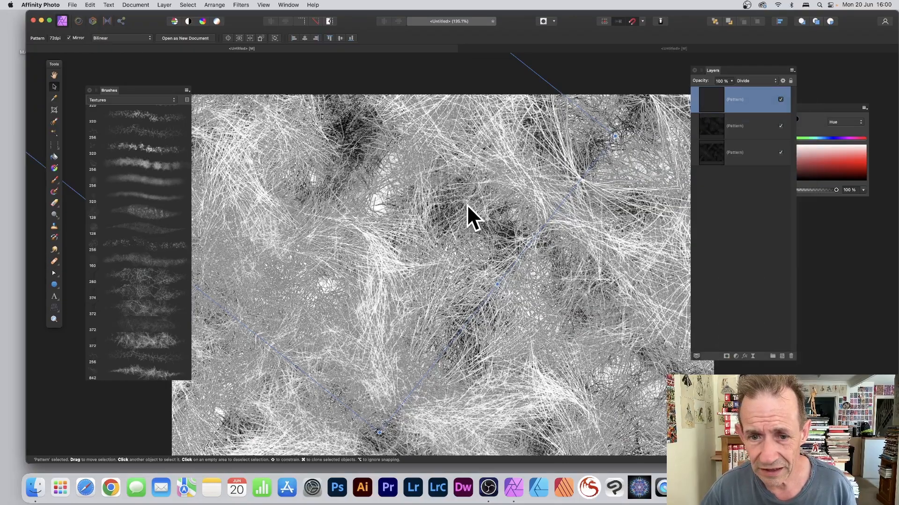
pyautogui.moveTo(467, 204)
pyautogui.mouseDown()
pyautogui.moveTo(503, 205)
pyautogui.moveTo(465, 209)
pyautogui.moveTo(452, 220)
pyautogui.moveTo(477, 214)
pyautogui.mouseUp()
pyautogui.moveTo(591, 150); pyautogui.dragTo(472, 152)
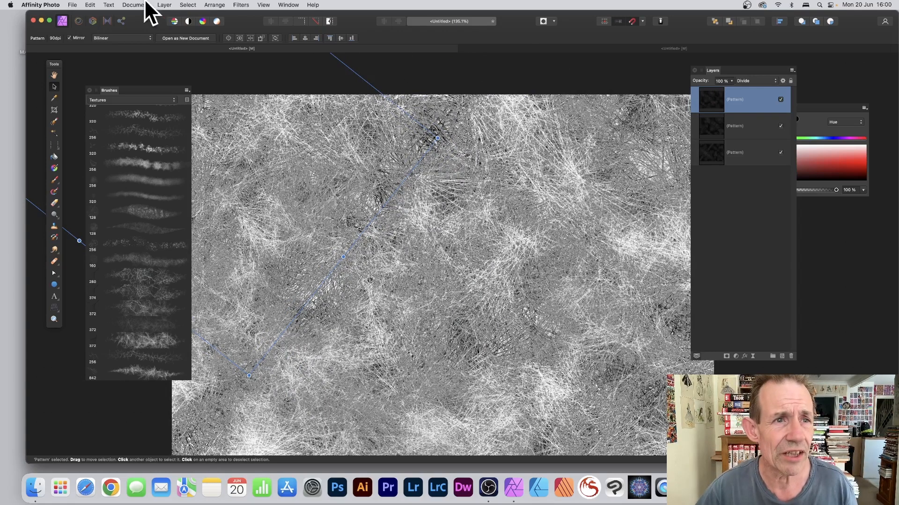
# Step: Merge the visible layers into a new pixel layer and delete the three pattern layers beneath it
pyautogui.click(164, 5)
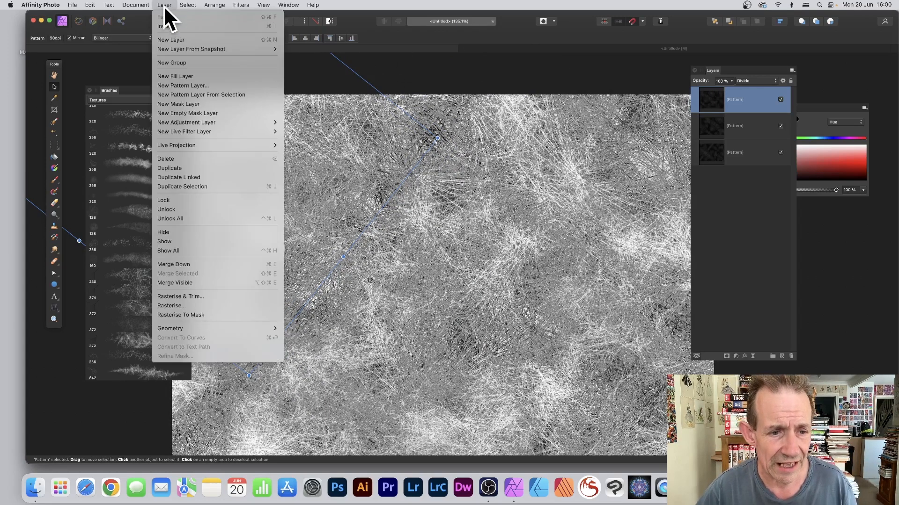
pyautogui.click(196, 283)
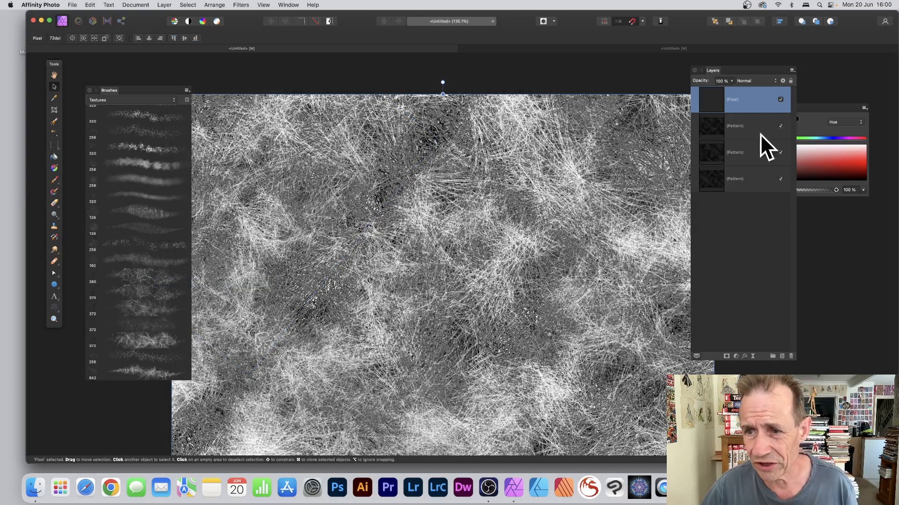
pyautogui.click(746, 130)
pyautogui.keyDown('shift'); pyautogui.click(733, 179); pyautogui.keyUp('shift')
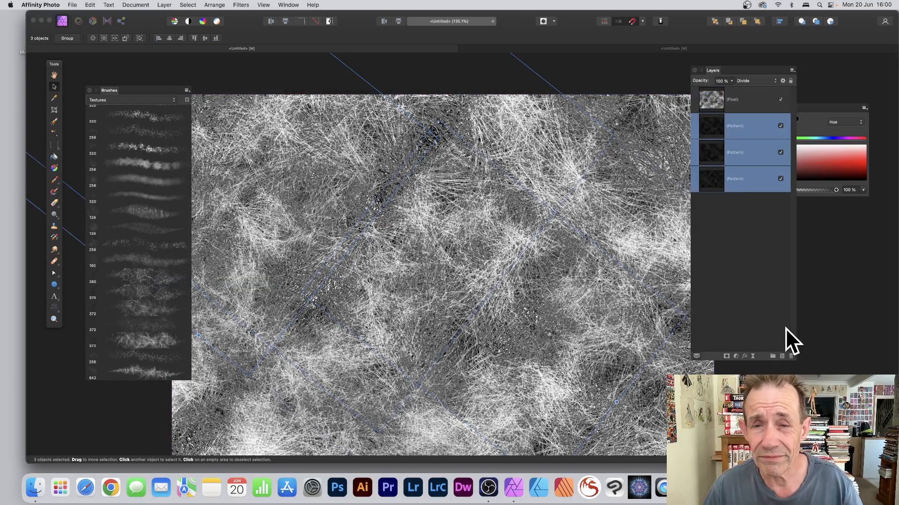
pyautogui.click(790, 356)
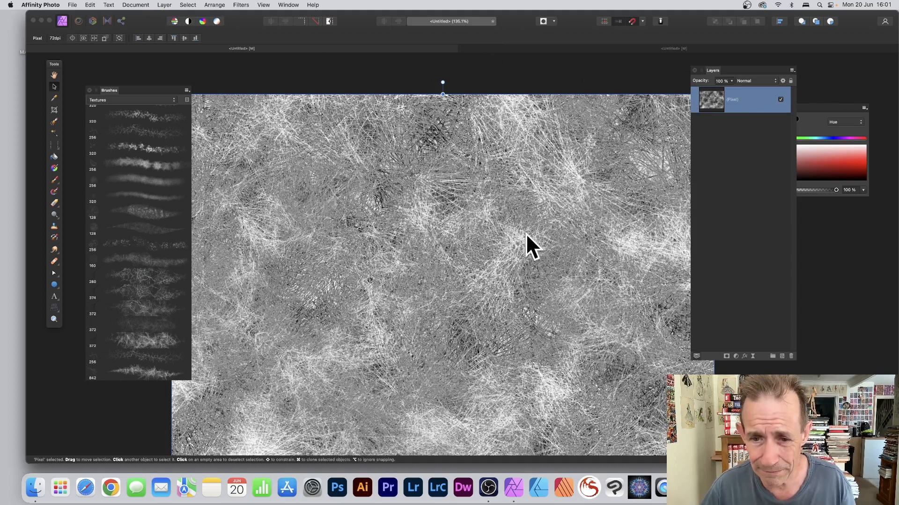
# Step: Start the Deform distort filter on the merged layer with Similarity linear constraints and place three anchor points around the texture
pyautogui.click(240, 4)
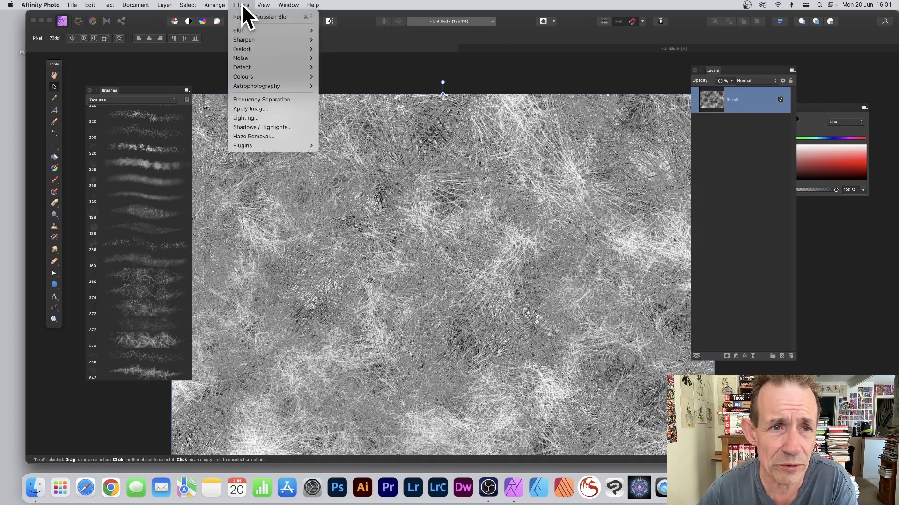
pyautogui.moveTo(245, 48)
pyautogui.click(342, 49)
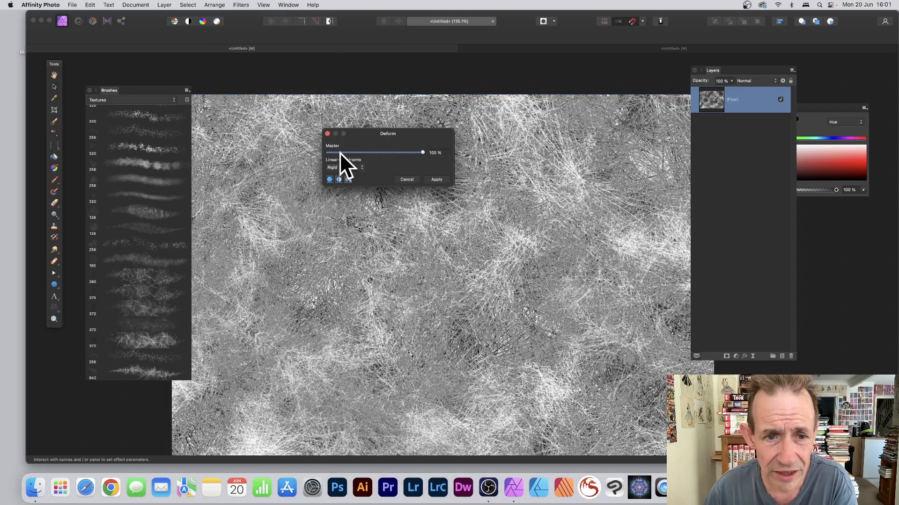
pyautogui.click(344, 168)
pyautogui.click(342, 176)
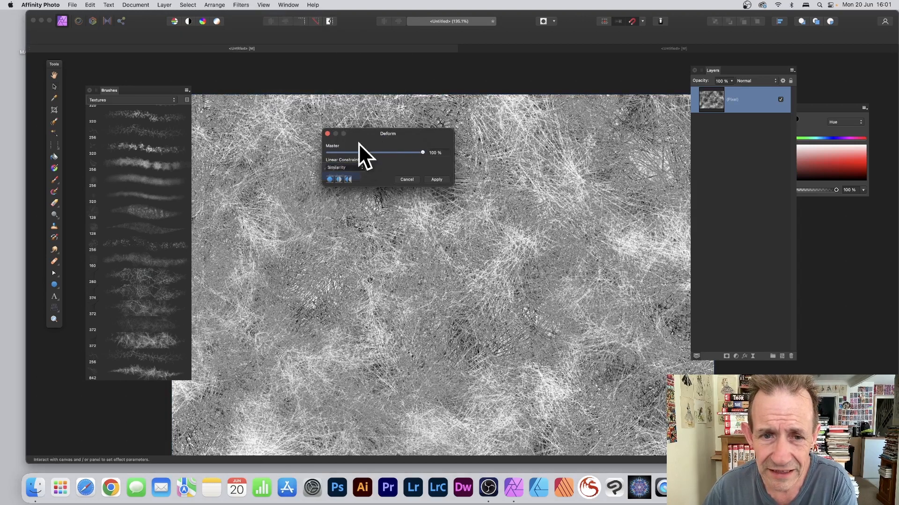
pyautogui.click(277, 159)
pyautogui.click(537, 301)
pyautogui.click(543, 164)
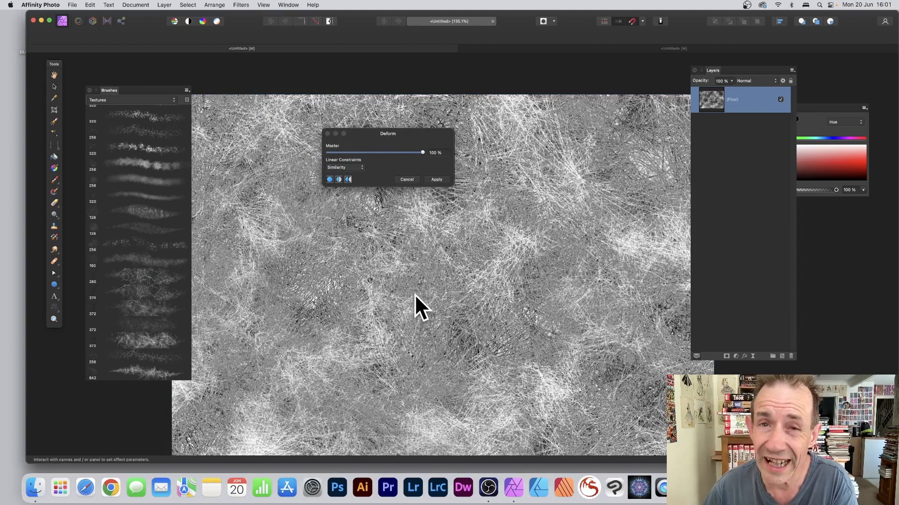
# Step: Pull four deform points from the canvas centre out towards the corners to swirl the texture, and apply the filter
pyautogui.moveTo(411, 294); pyautogui.dragTo(253, 132)
pyautogui.click(454, 243)
pyautogui.moveTo(454, 243); pyautogui.dragTo(288, 374)
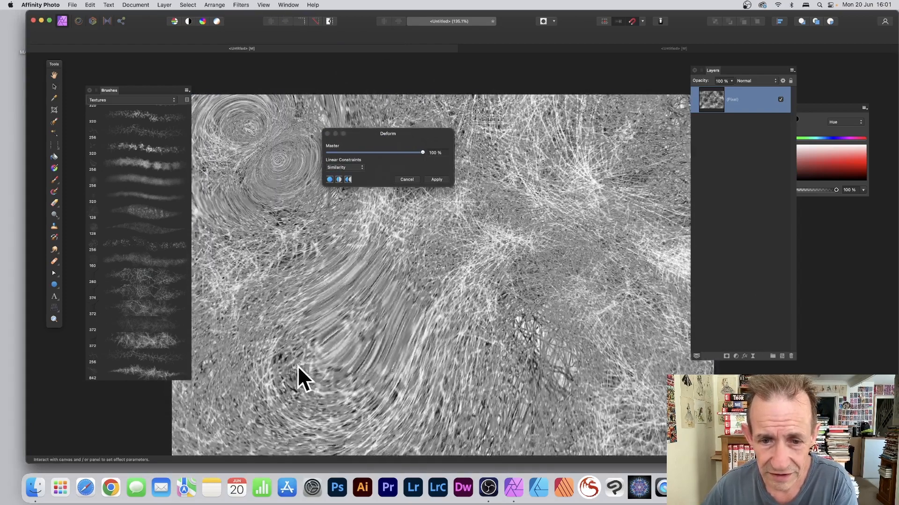
pyautogui.click(493, 282)
pyautogui.moveTo(493, 281); pyautogui.dragTo(641, 142)
pyautogui.click(483, 224)
pyautogui.moveTo(483, 225); pyautogui.dragTo(643, 361)
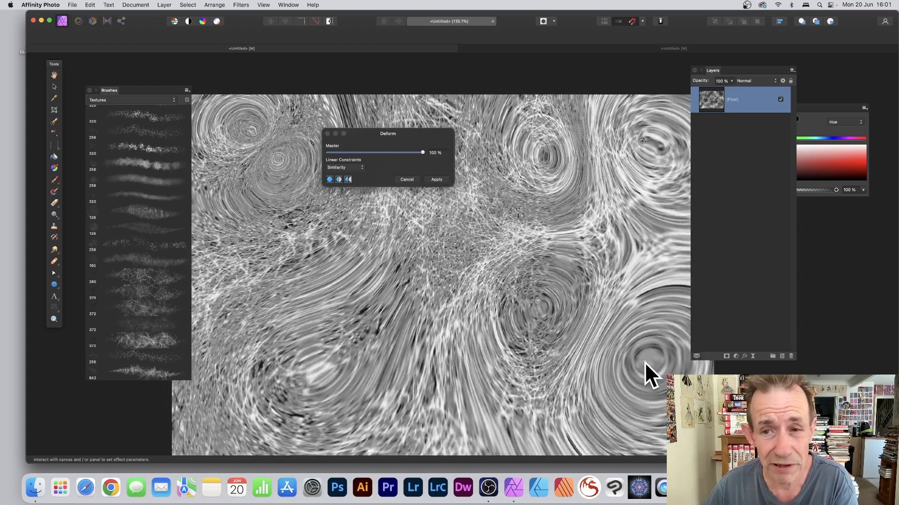
pyautogui.click(436, 179)
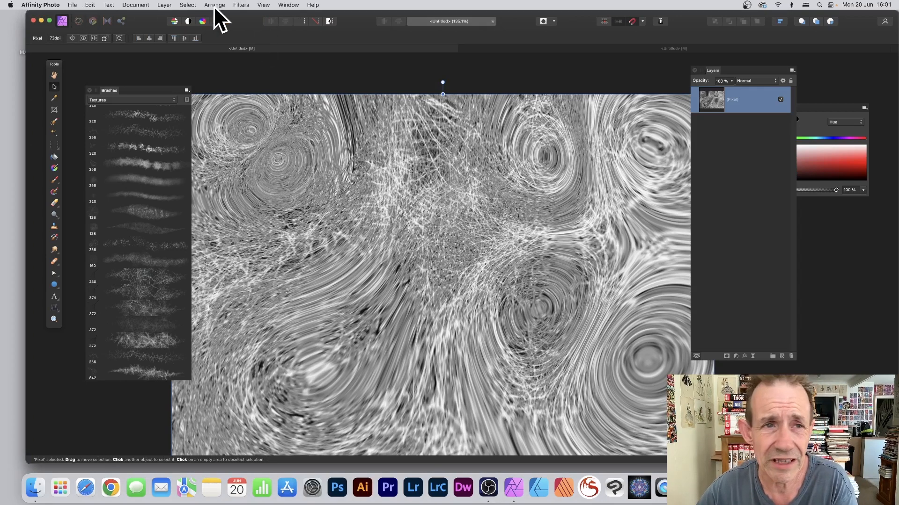
# Step: Repeat the Deform filter twice on the pixel layer to intensify the swirls
pyautogui.click(241, 6)
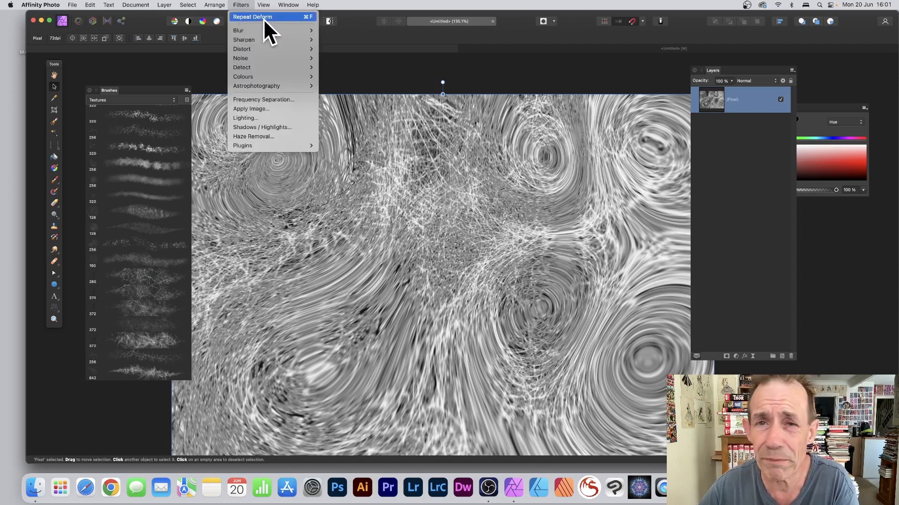
pyautogui.click(263, 18)
pyautogui.click(242, 6)
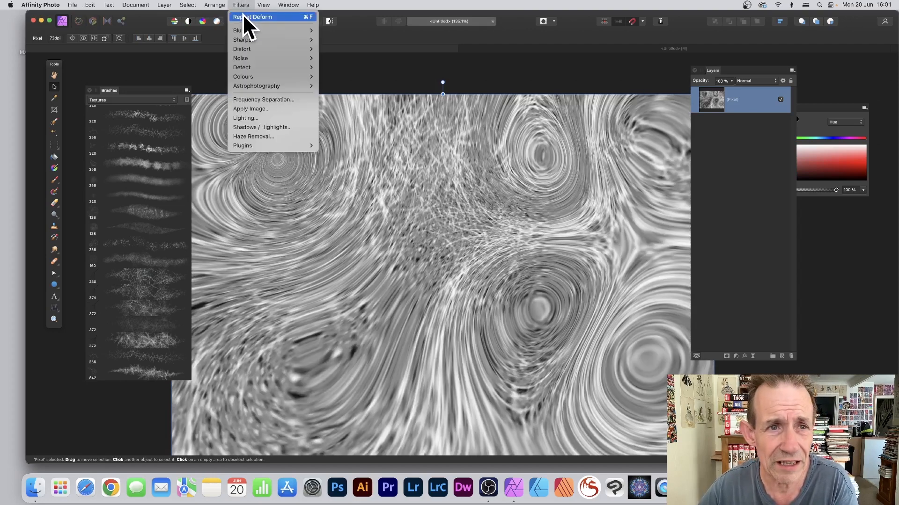
pyautogui.click(244, 16)
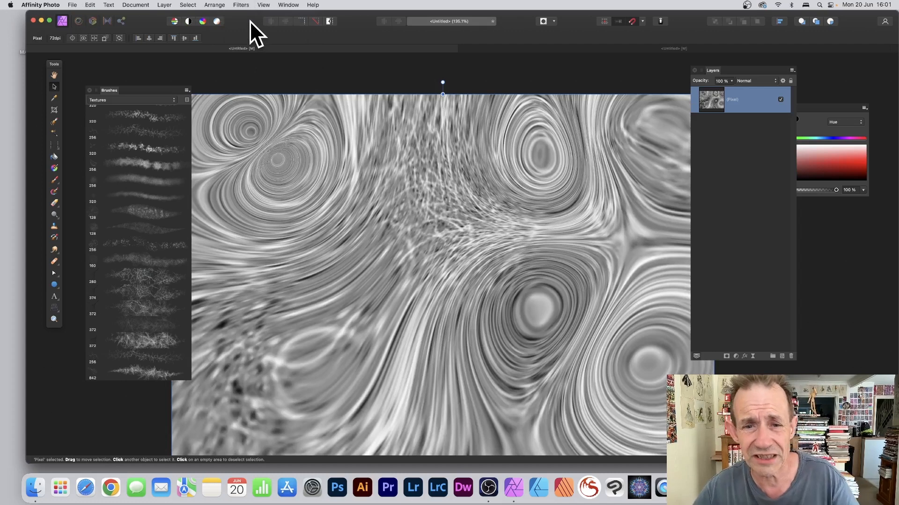